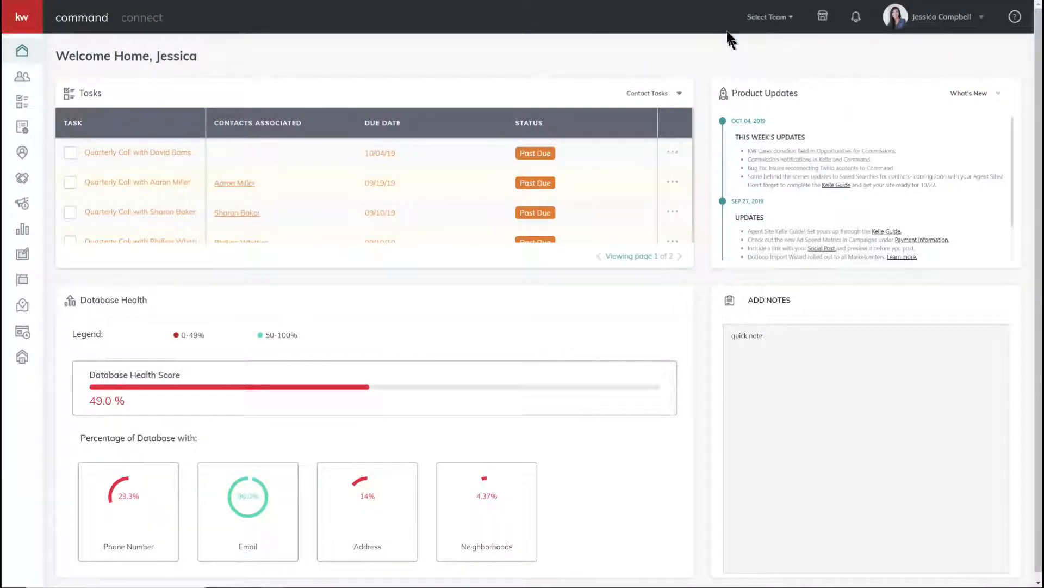
Go to the Marketing Profile page under Connect Settings in the account settings
{"action": "left_click", "coordinate": [962, 22]}
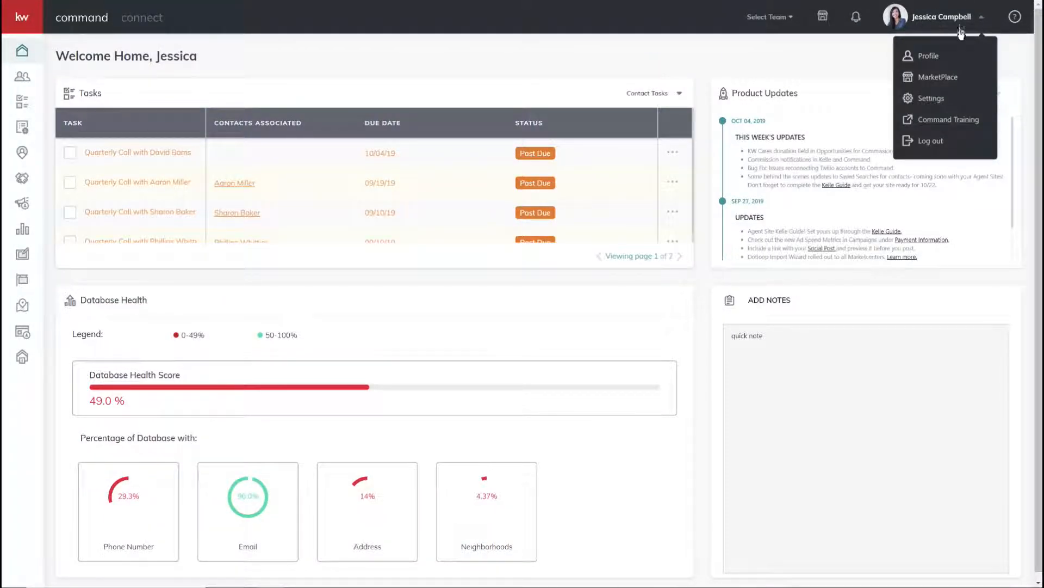
{"action": "left_click", "coordinate": [945, 100]}
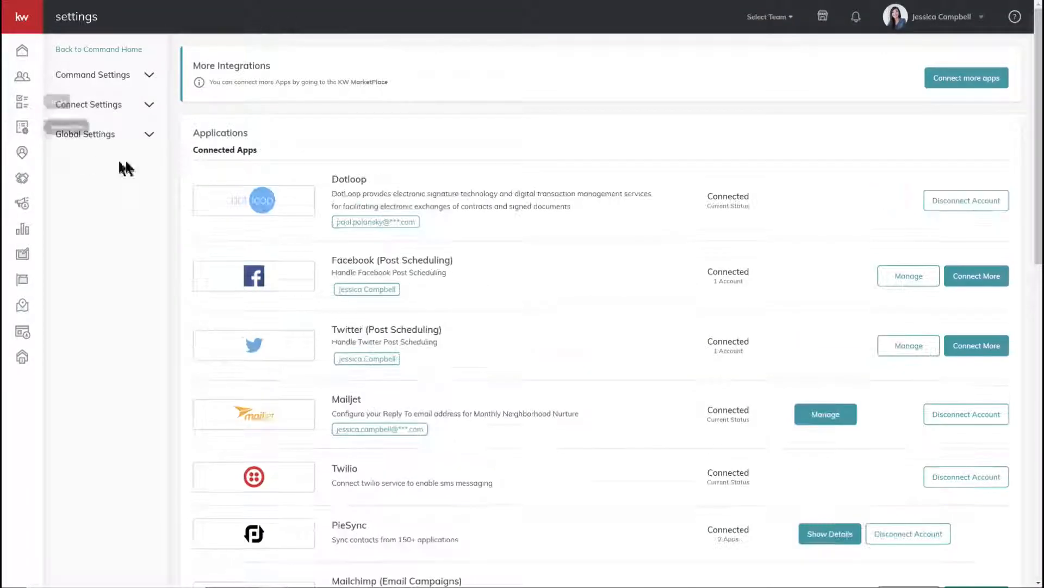
{"action": "left_click", "coordinate": [107, 105]}
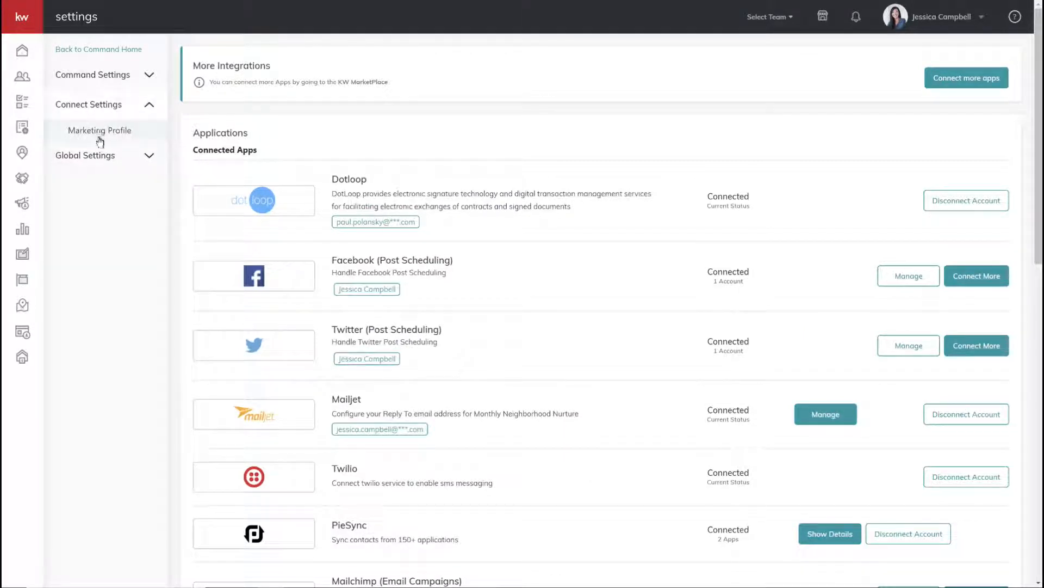
{"action": "left_click", "coordinate": [101, 136]}
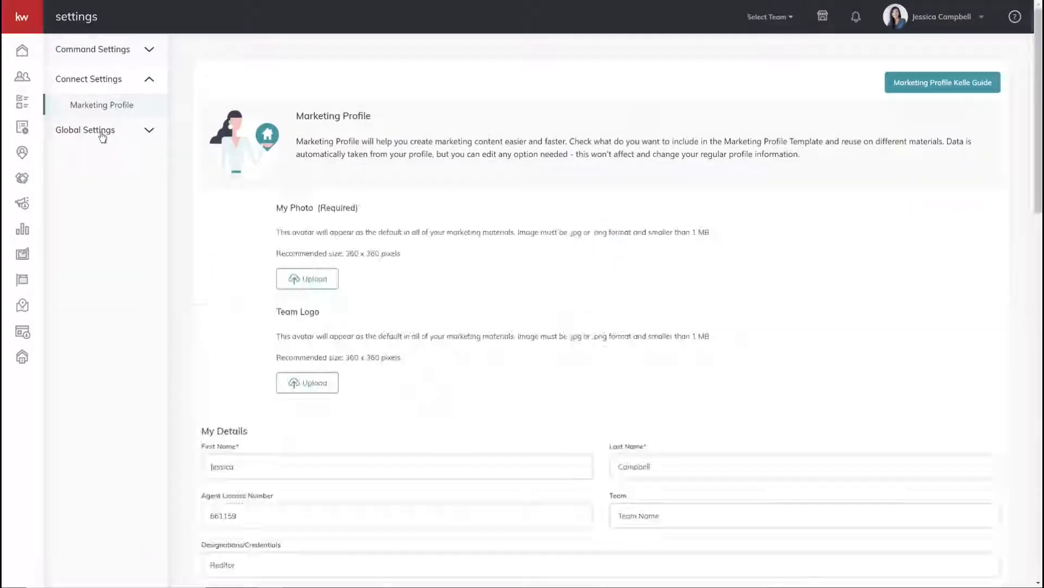
Review the profile's photo, logo, agent details, market center and legal footer
{"action": "scroll", "coordinate": [458, 319], "scroll_direction": "down", "scroll_amount": 2}
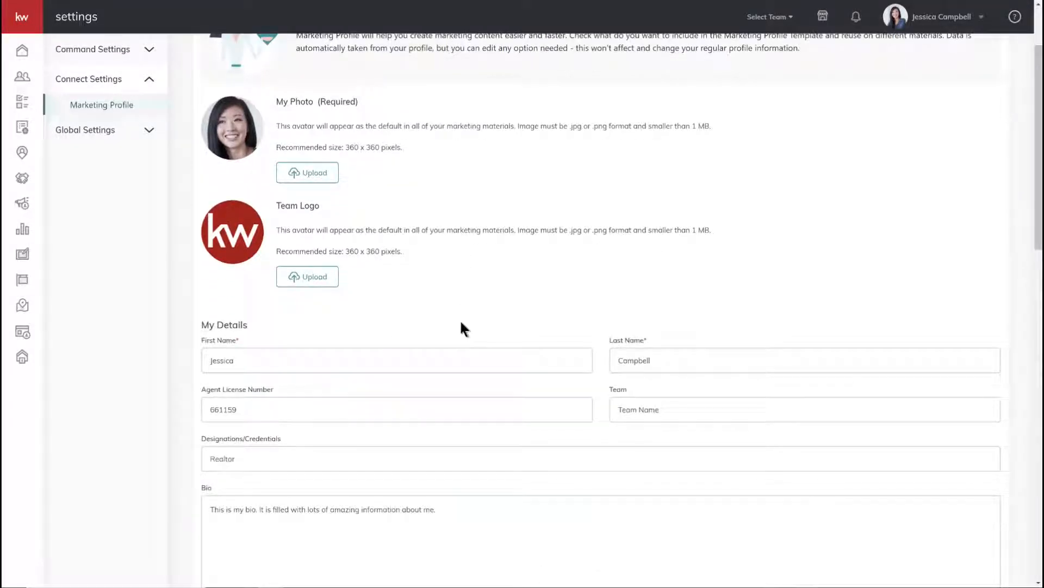
{"action": "scroll", "coordinate": [466, 319], "scroll_direction": "up", "scroll_amount": 2}
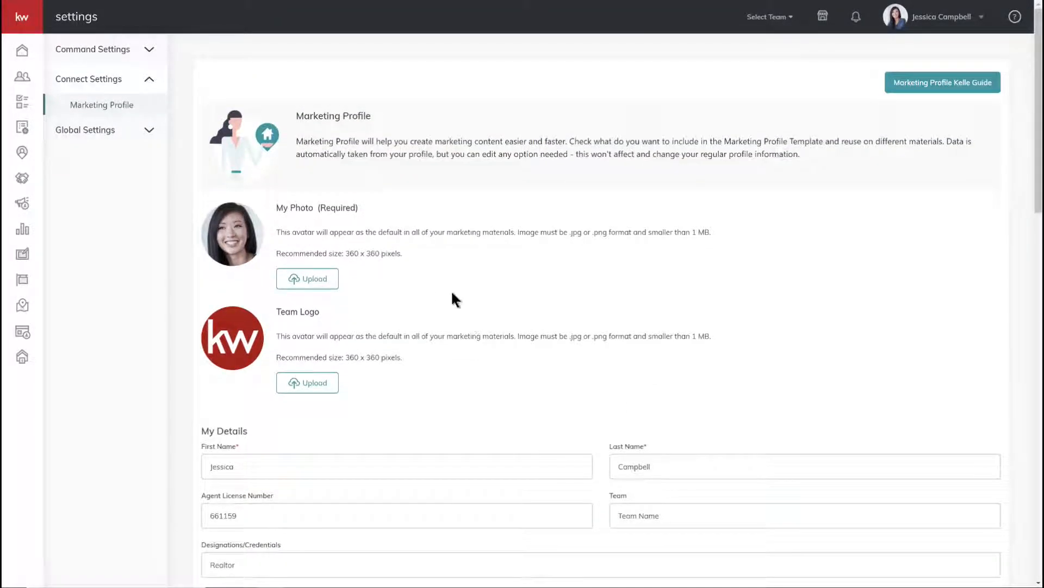
{"action": "scroll", "coordinate": [453, 293], "scroll_direction": "down", "scroll_amount": 2}
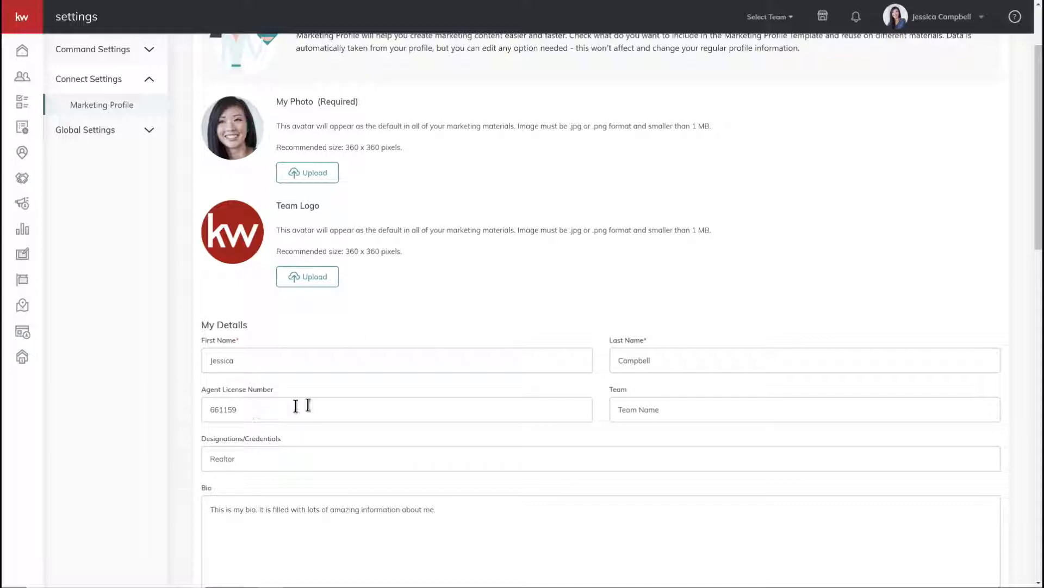
{"action": "scroll", "coordinate": [761, 332], "scroll_direction": "down", "scroll_amount": 1}
{"action": "scroll", "coordinate": [762, 332], "scroll_direction": "down", "scroll_amount": 3}
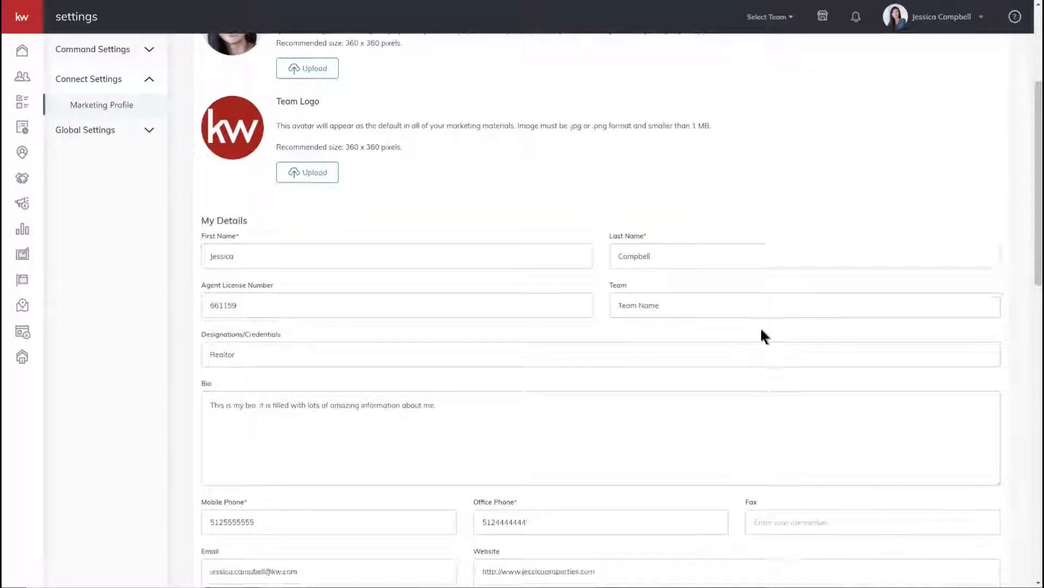
{"action": "scroll", "coordinate": [761, 329], "scroll_direction": "down", "scroll_amount": 4}
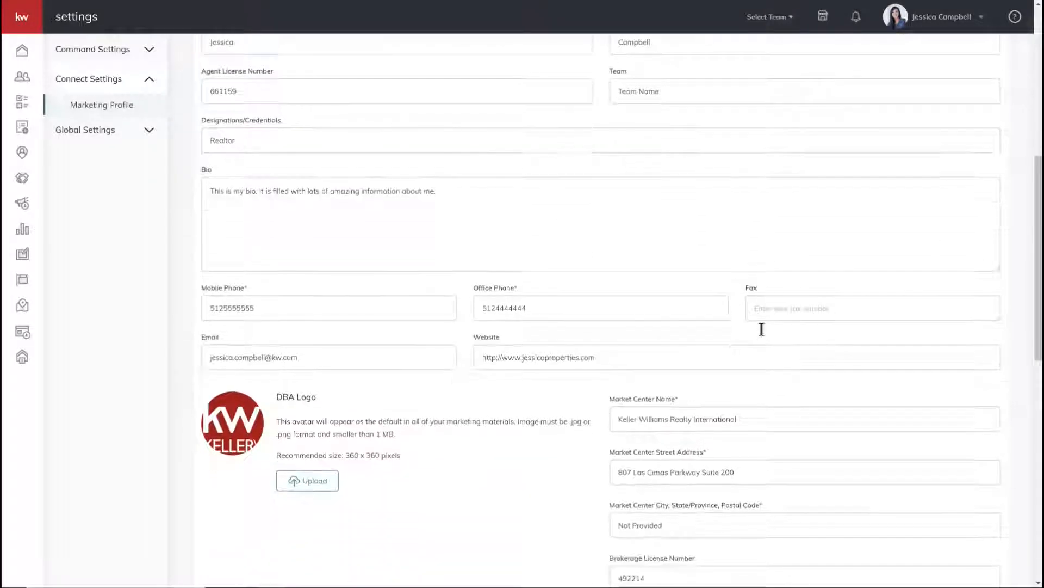
{"action": "scroll", "coordinate": [761, 330], "scroll_direction": "down", "scroll_amount": 1}
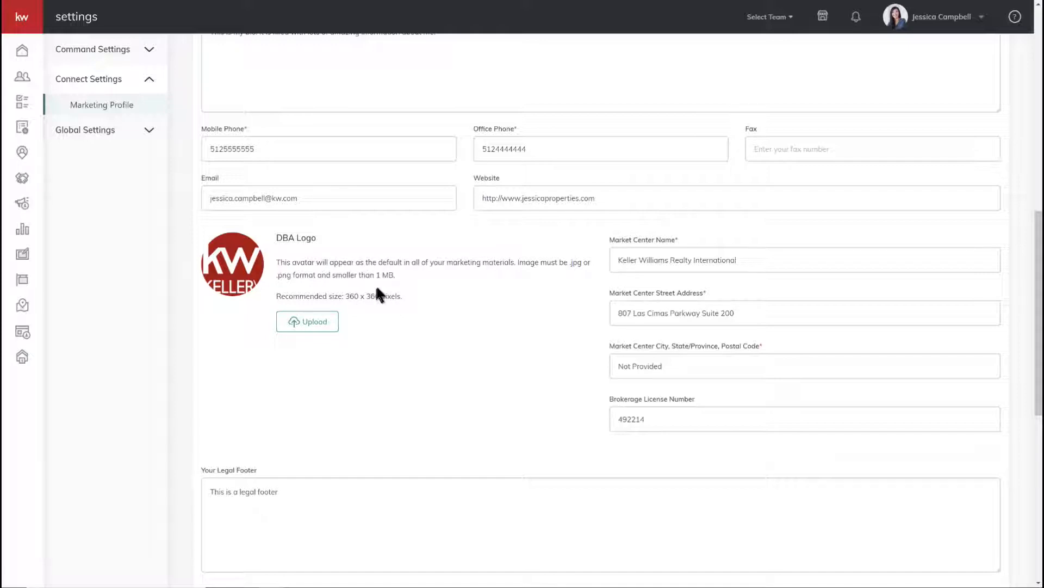
{"action": "scroll", "coordinate": [370, 305], "scroll_direction": "down", "scroll_amount": 2}
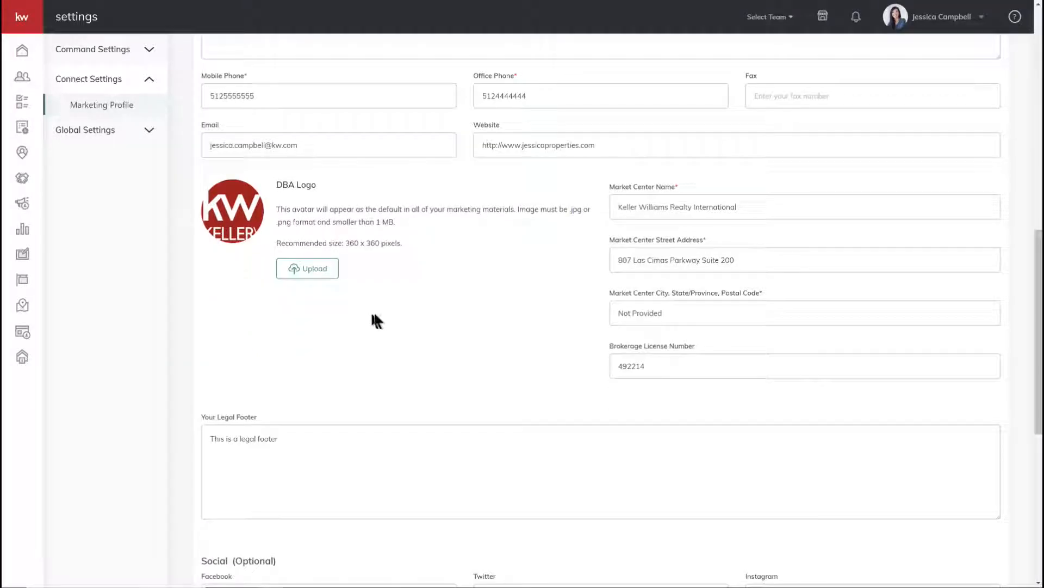
{"action": "scroll", "coordinate": [385, 316], "scroll_direction": "down", "scroll_amount": 1}
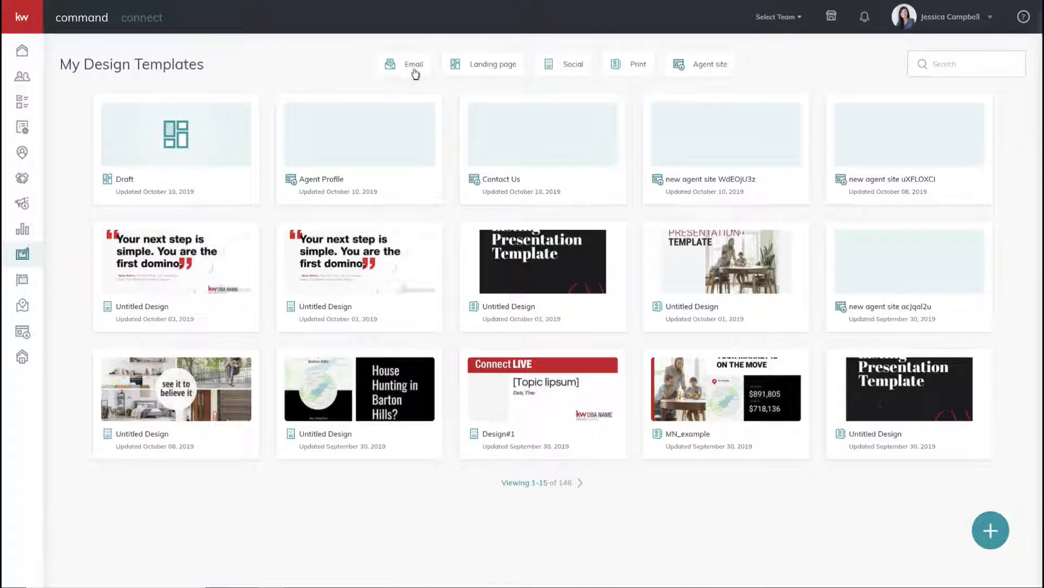
Filter the templates to Social, then request a new Print template through Create Content
{"action": "left_click", "coordinate": [575, 69]}
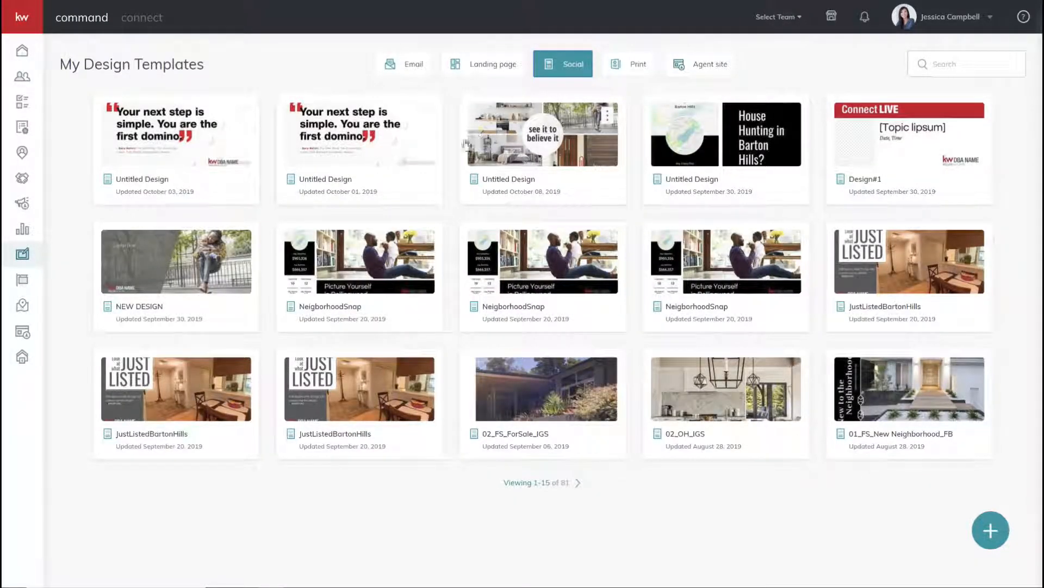
{"action": "left_click", "coordinate": [991, 533]}
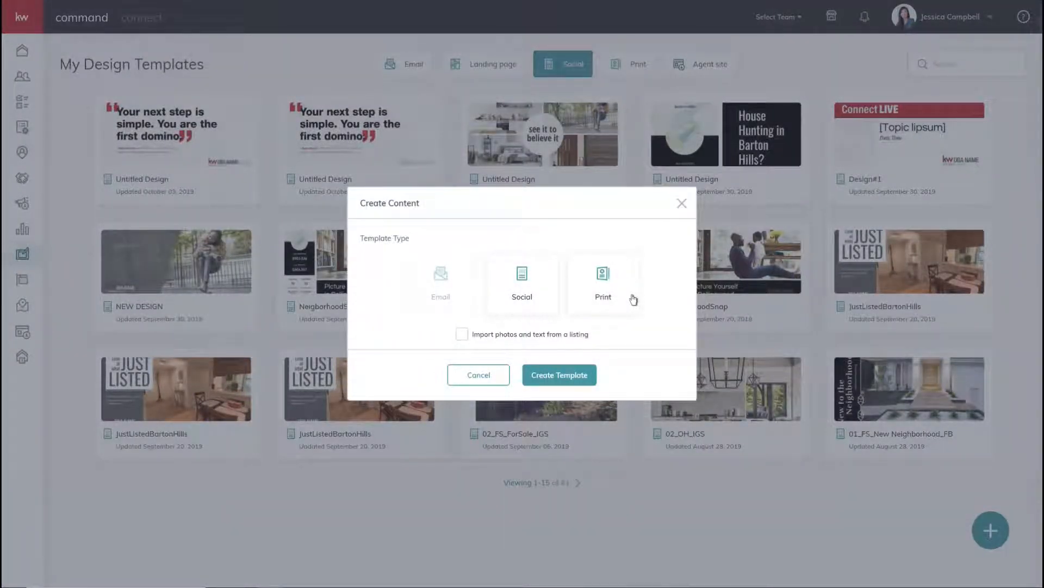
{"action": "left_click", "coordinate": [633, 299]}
{"action": "left_click", "coordinate": [572, 376]}
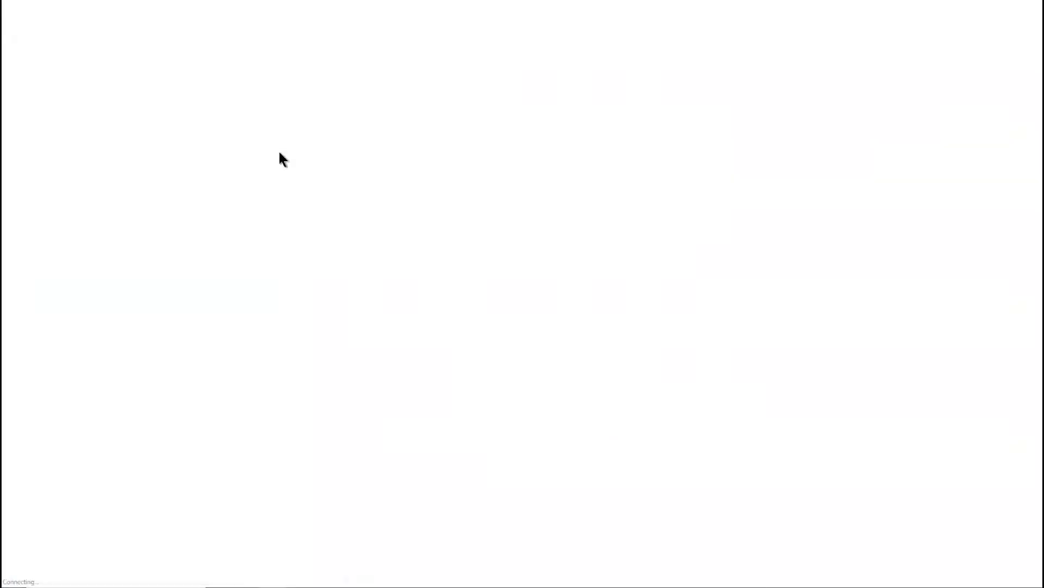
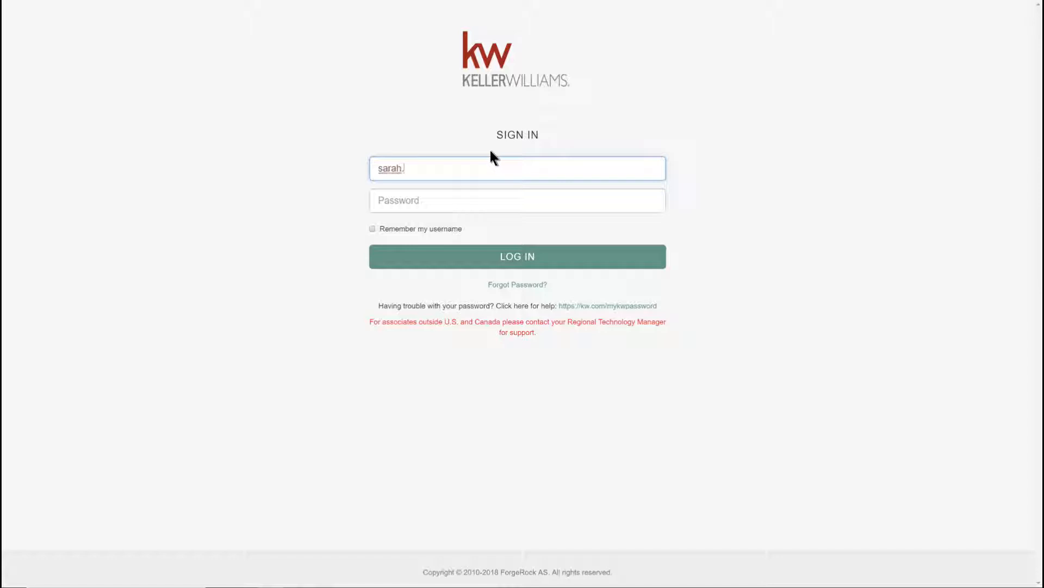
Sign in to Keller Williams with the account e-mail and password, fixing the mistyped username
{"action": "key", "text": "Tab"}
{"action": "type", "text": "•••••••••••"}
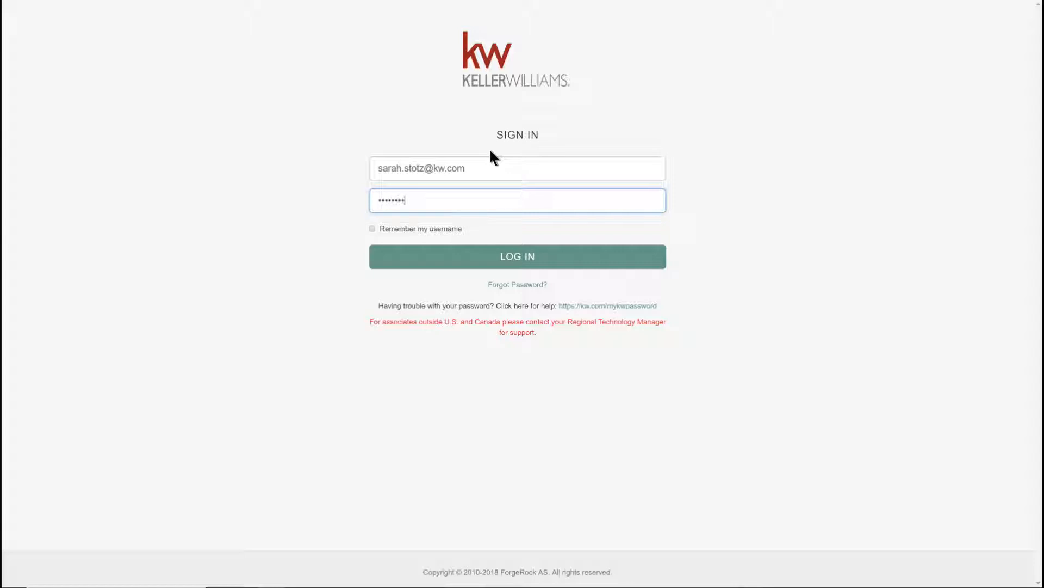
{"action": "key", "text": "Return"}
{"action": "left_click", "coordinate": [483, 163]}
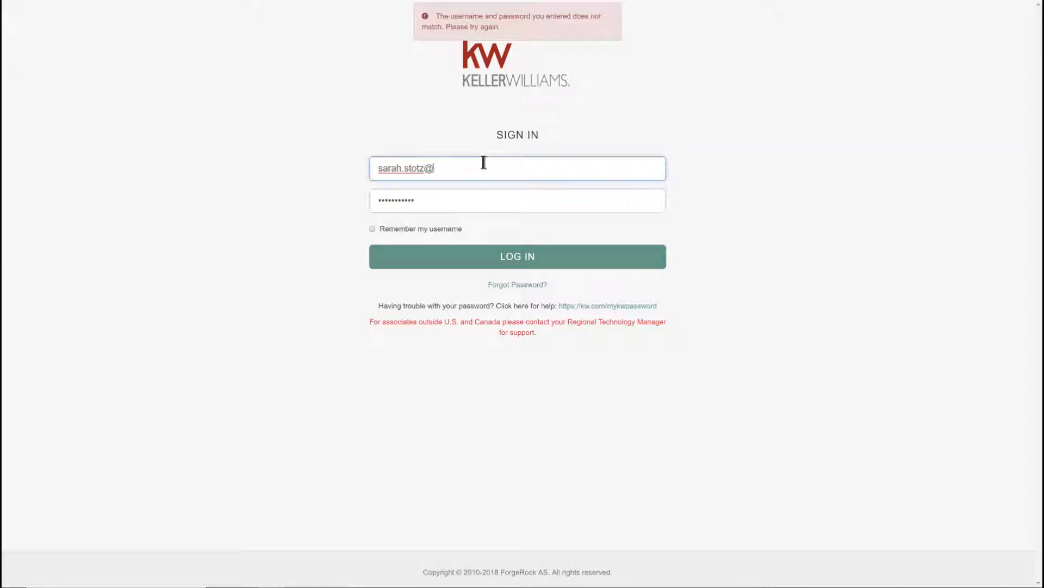
{"action": "key", "text": "BackSpace"}
{"action": "key", "text": "Return"}
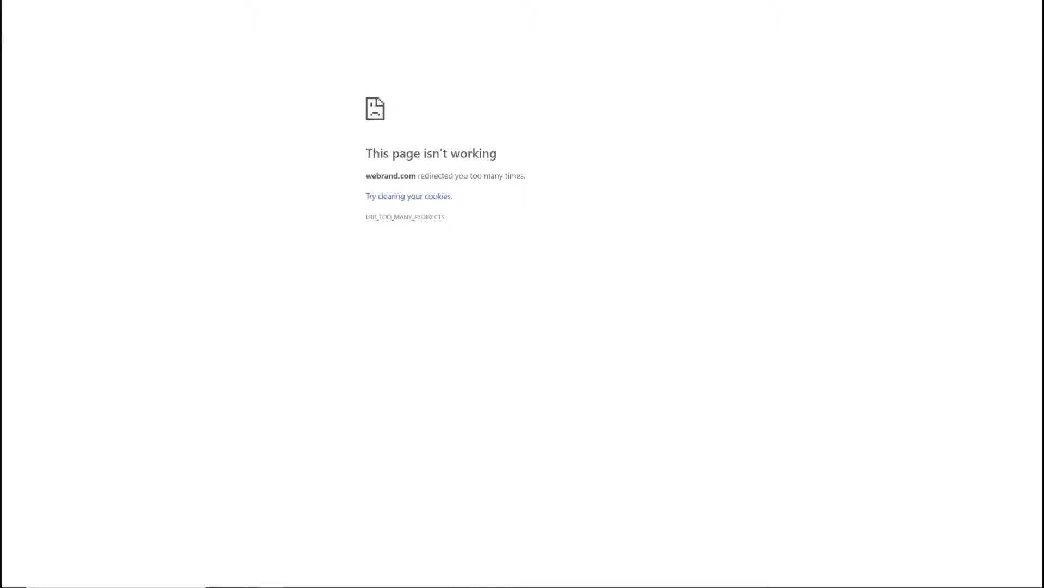
Return to the Command home at agent.kw.com/command and reach the design templates library
{"action": "type", "text": "age"}
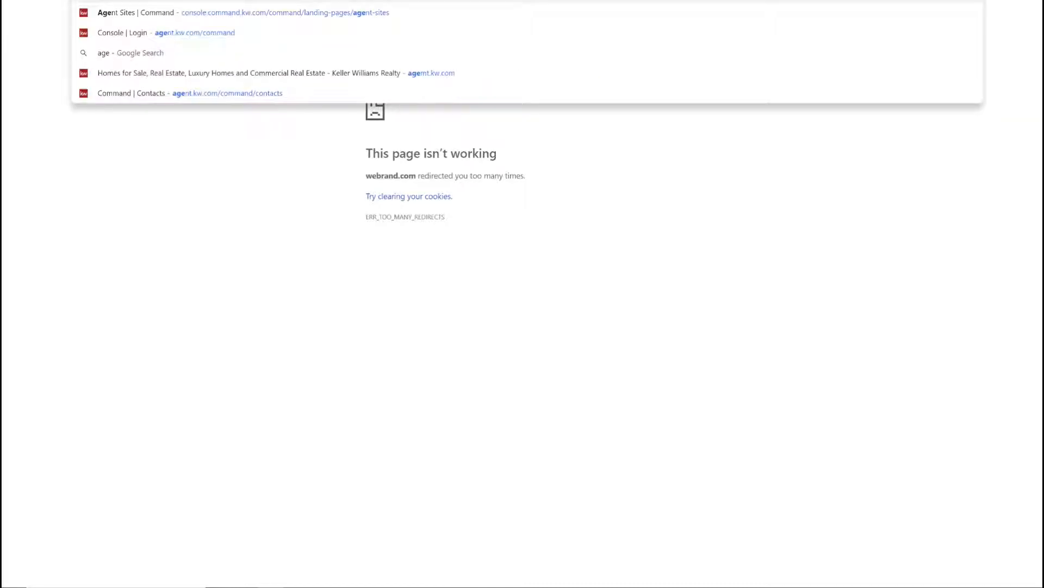
{"action": "key", "text": "Return"}
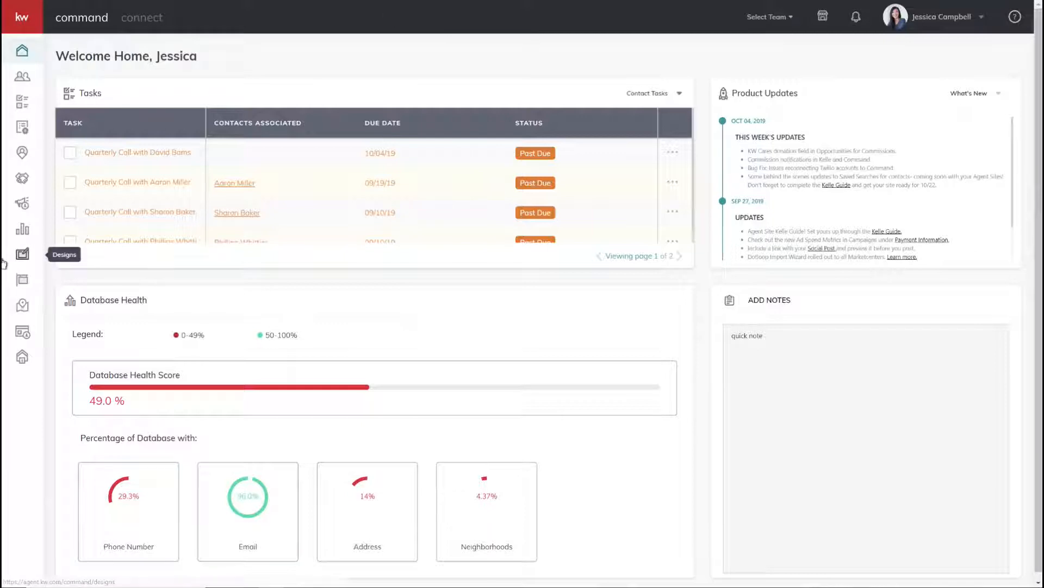
{"action": "left_click", "coordinate": [24, 252]}
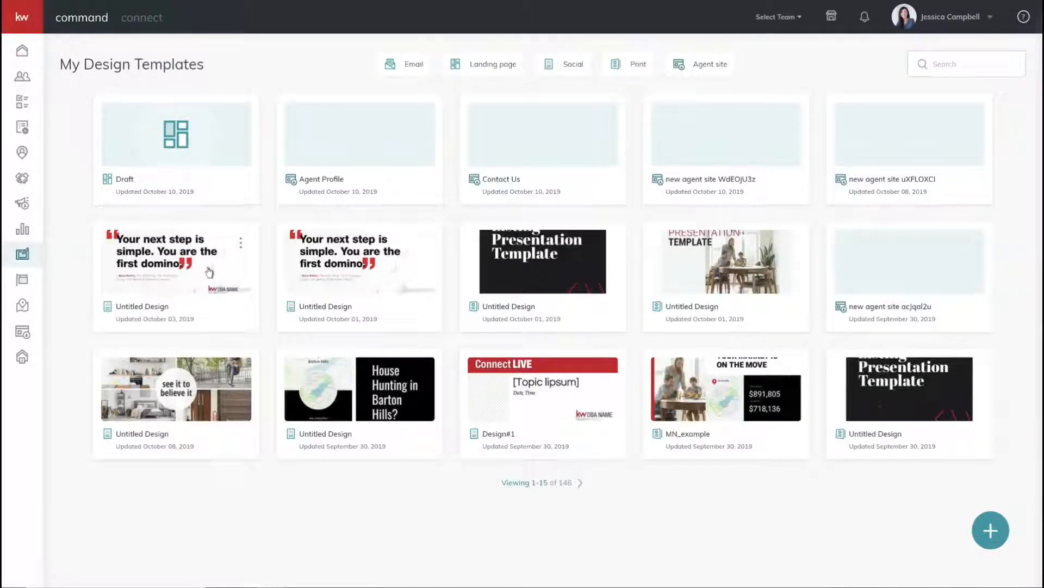
Start a new Print template and browse the print gallery's For Sale category
{"action": "left_click", "coordinate": [990, 531]}
{"action": "left_click", "coordinate": [613, 299]}
{"action": "left_click", "coordinate": [539, 374]}
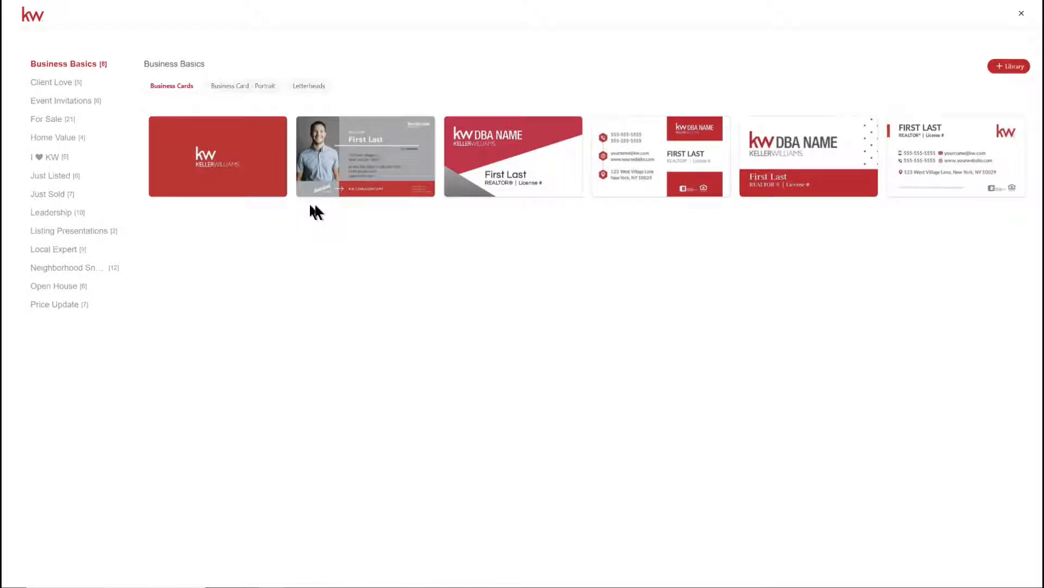
{"action": "mouse_move", "coordinate": [301, 184]}
{"action": "left_click", "coordinate": [47, 116]}
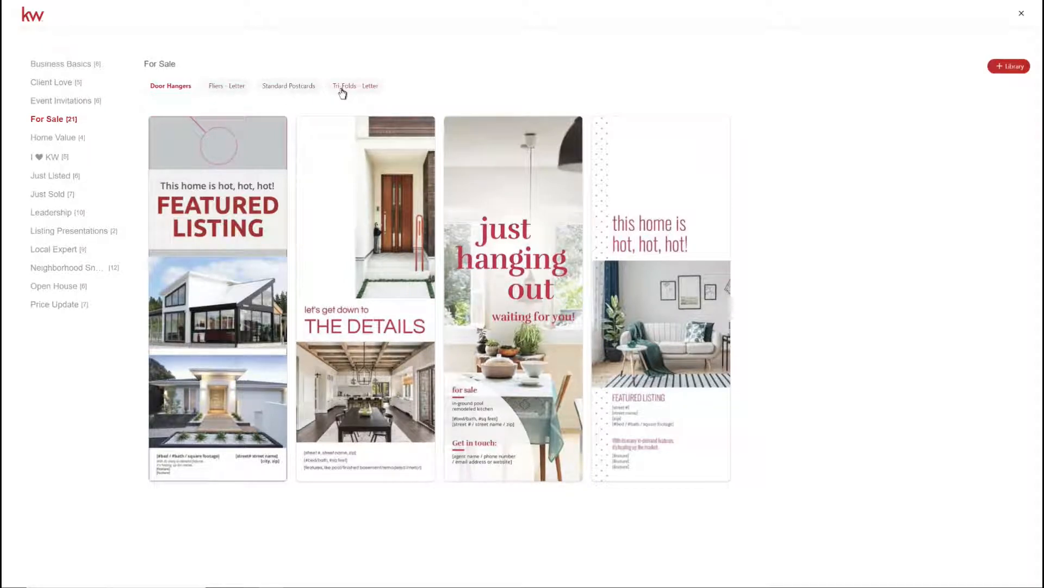
Browse to the Listing Presentations booklets and start a design from the Modern-01 letter booklet
{"action": "left_click", "coordinate": [287, 90]}
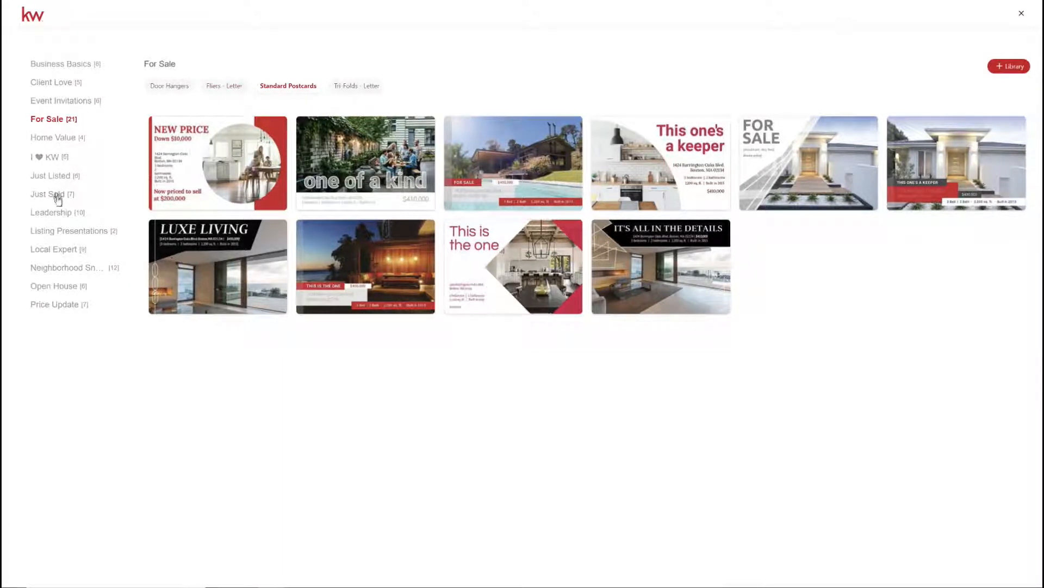
{"action": "left_click", "coordinate": [68, 231]}
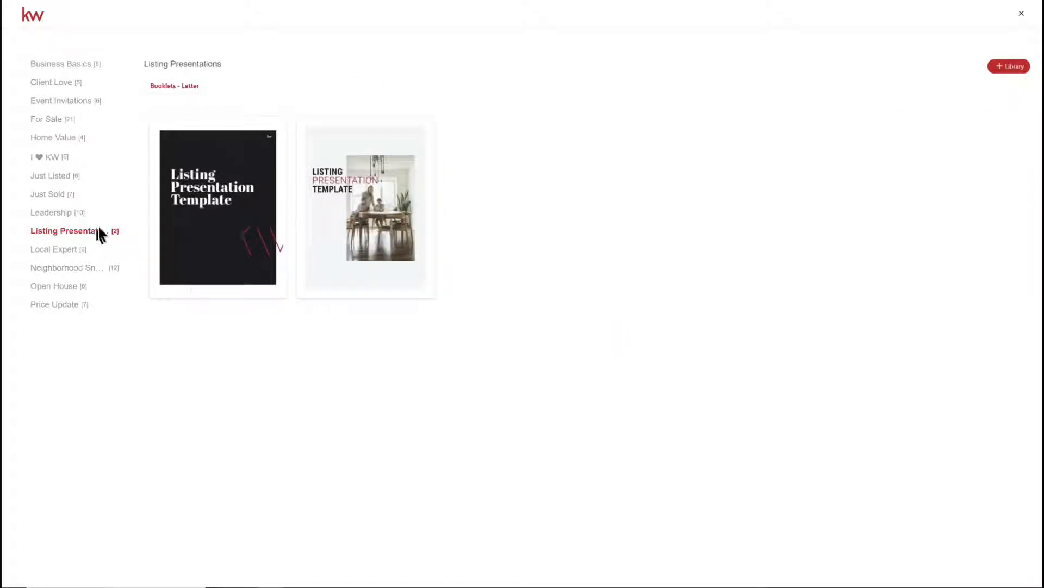
{"action": "mouse_move", "coordinate": [387, 234]}
{"action": "mouse_move", "coordinate": [215, 205]}
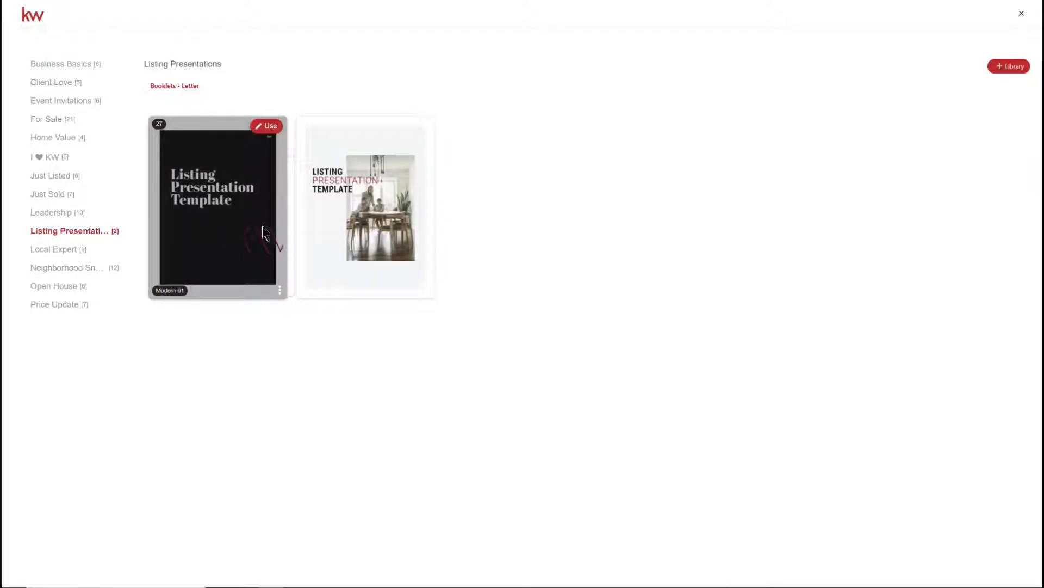
{"action": "mouse_move", "coordinate": [318, 213]}
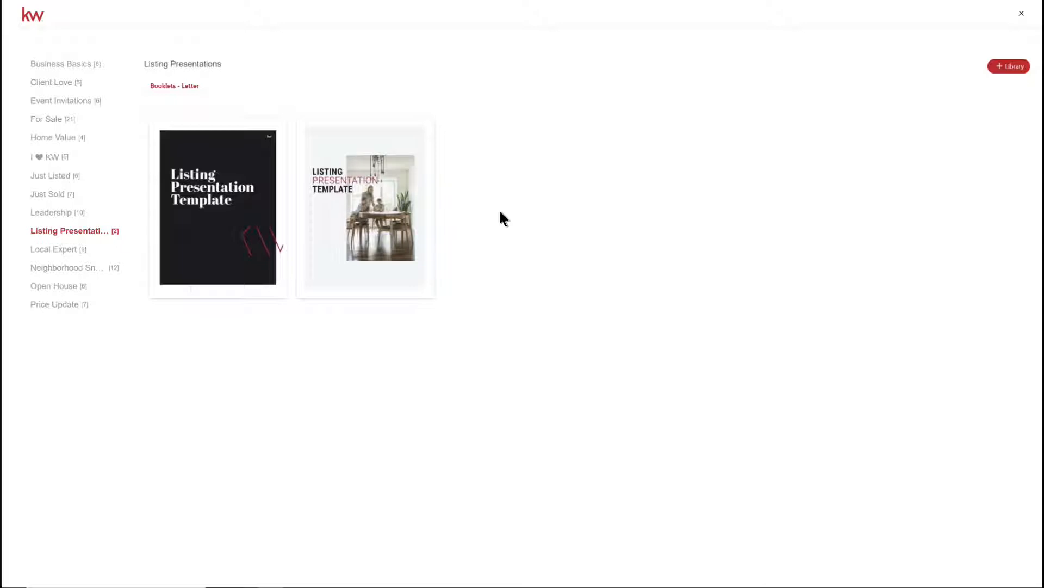
{"action": "mouse_move", "coordinate": [254, 199]}
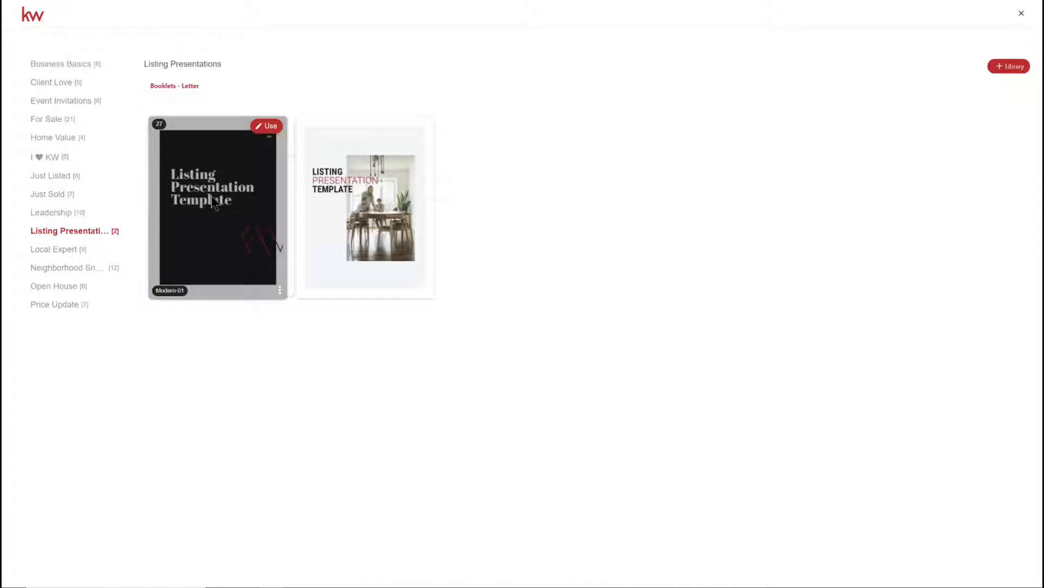
{"action": "left_click", "coordinate": [276, 128]}
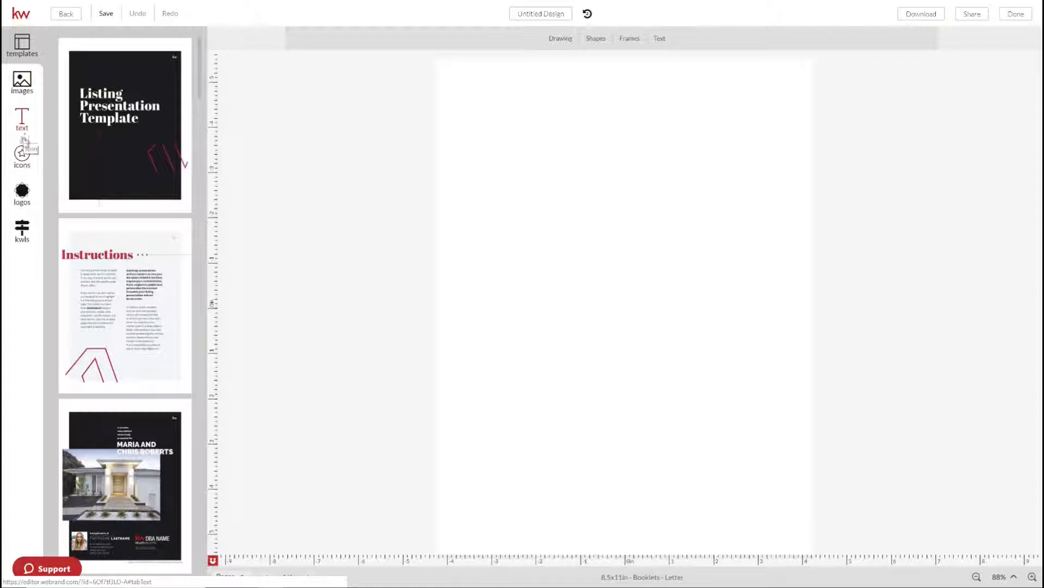
{"action": "mouse_move", "coordinate": [153, 256]}
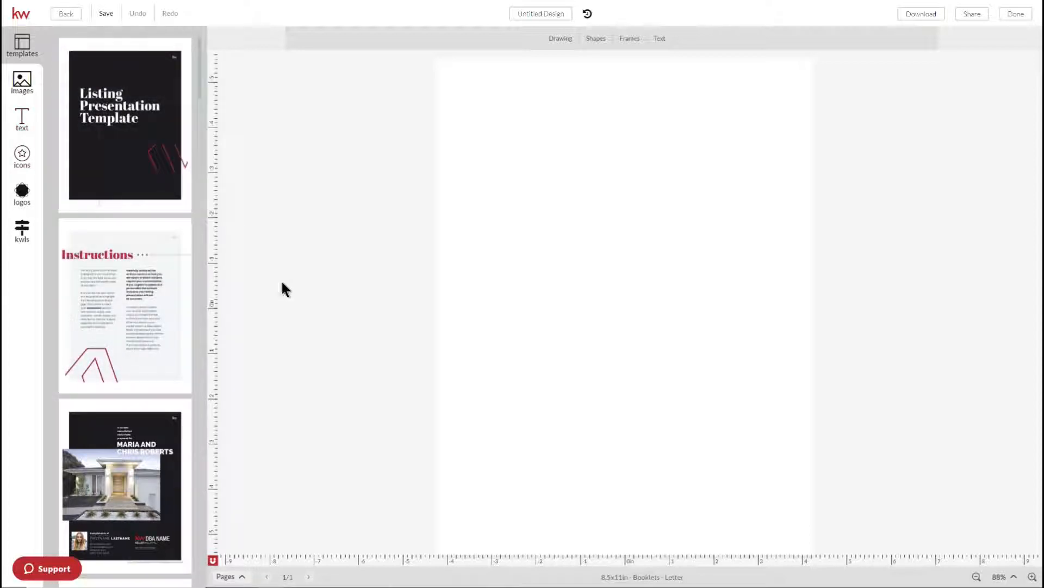
{"action": "mouse_move", "coordinate": [114, 162]}
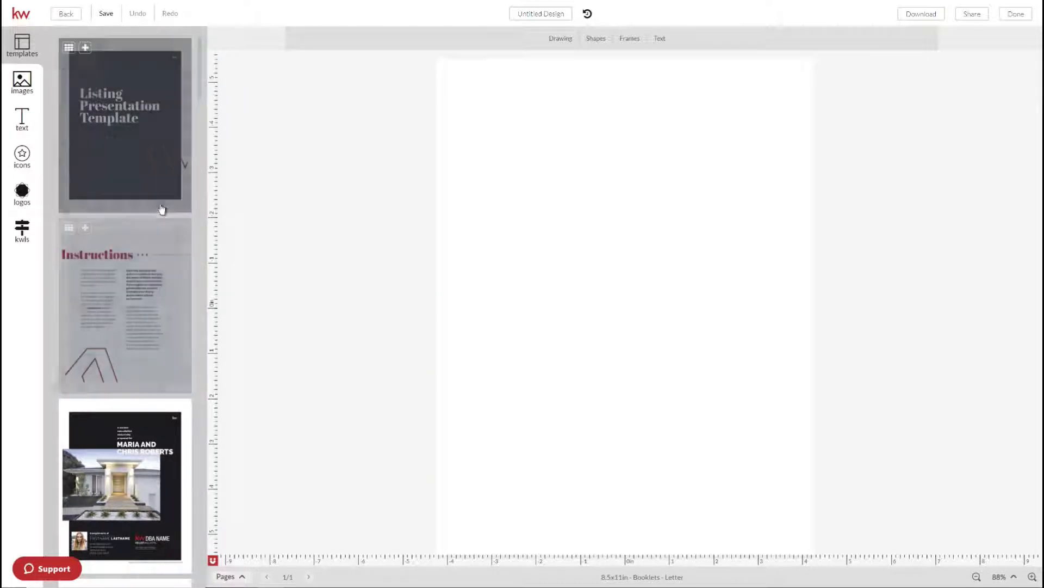
{"action": "scroll", "coordinate": [146, 242], "scroll_direction": "down", "scroll_amount": 1}
{"action": "scroll", "coordinate": [147, 245], "scroll_direction": "down", "scroll_amount": 1}
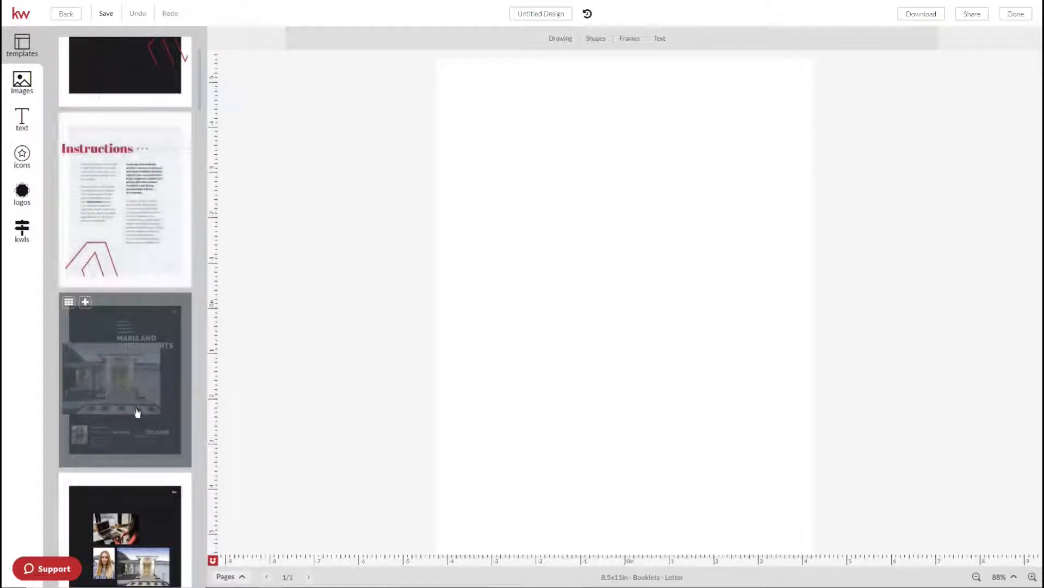
{"action": "scroll", "coordinate": [139, 417], "scroll_direction": "down", "scroll_amount": 2}
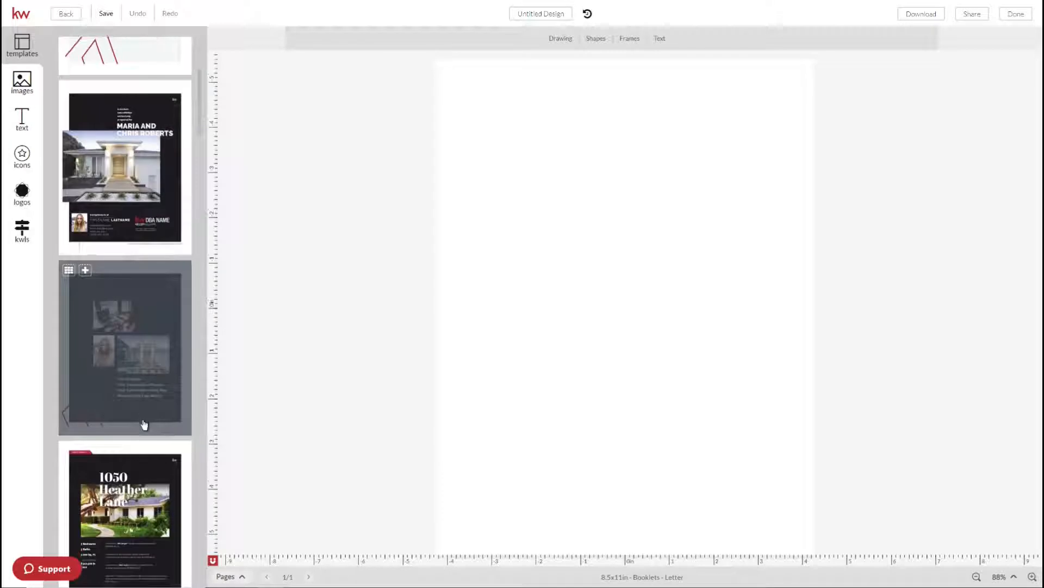
{"action": "scroll", "coordinate": [149, 423], "scroll_direction": "down", "scroll_amount": 1}
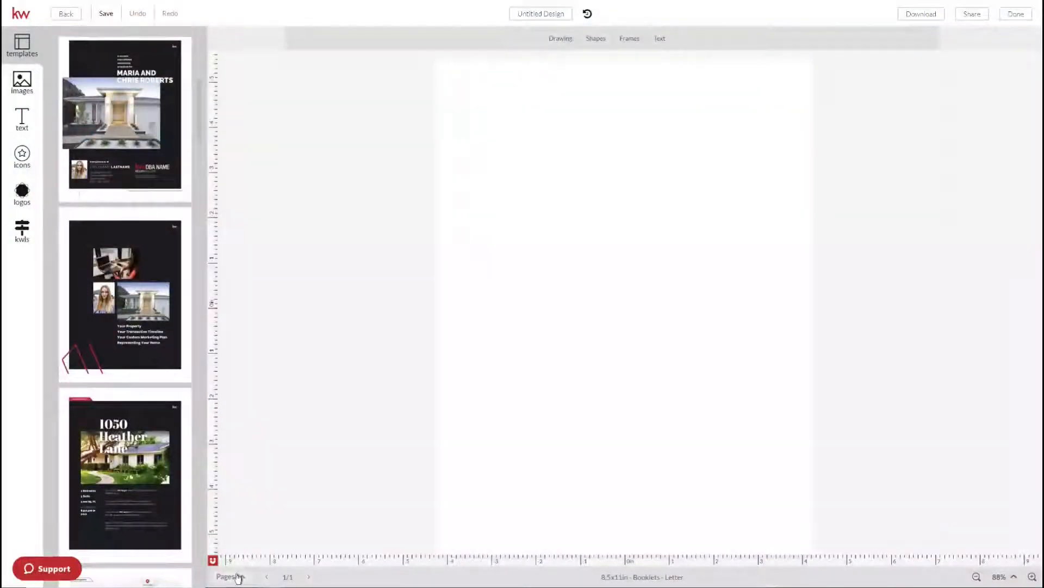
Add a second page to the booklet and browse the booklet templates for the cover
{"action": "left_click", "coordinate": [237, 576]}
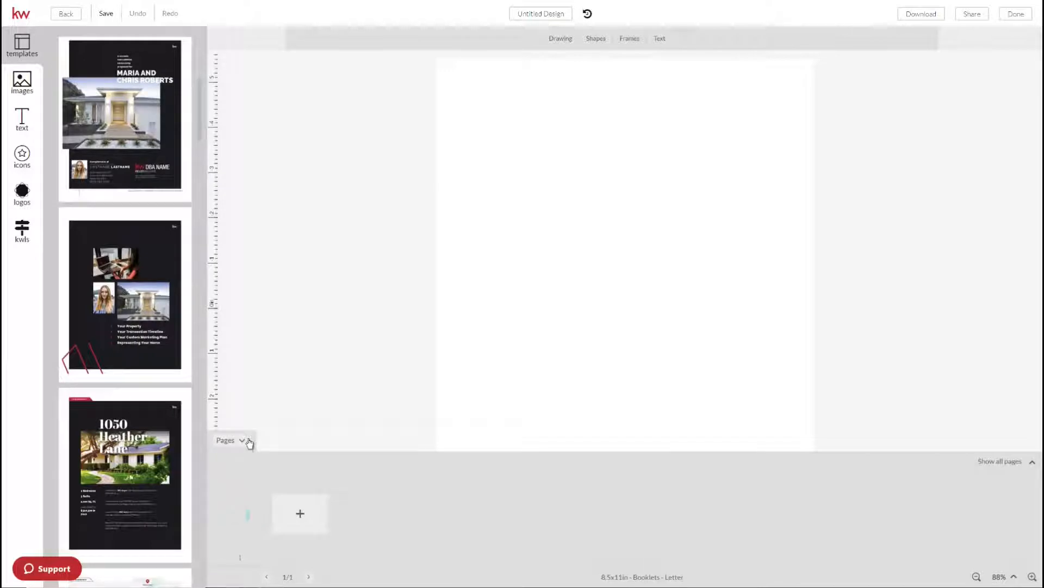
{"action": "left_click", "coordinate": [300, 513]}
{"action": "mouse_move", "coordinate": [94, 355]}
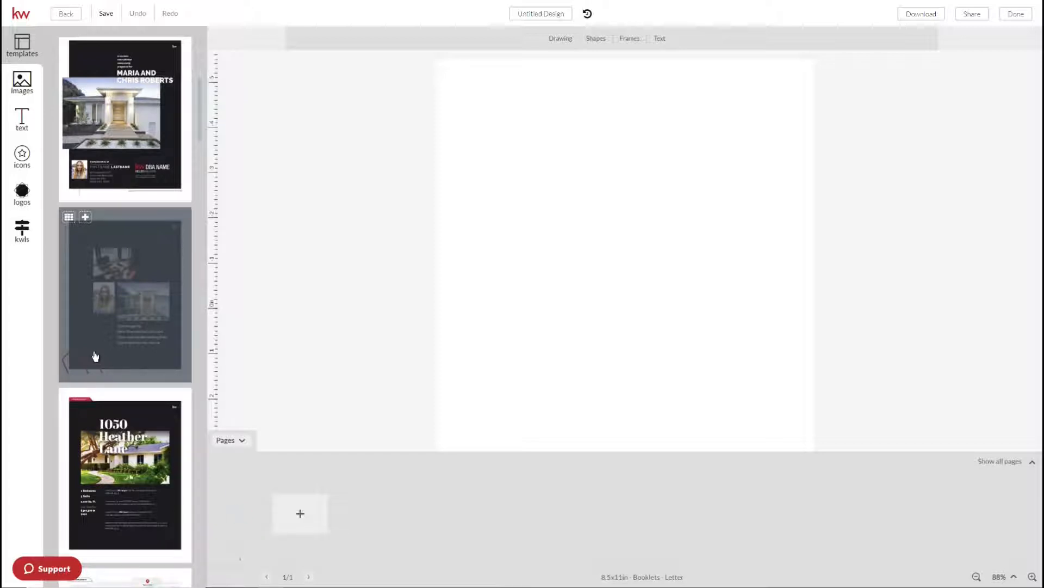
{"action": "mouse_move", "coordinate": [123, 473]}
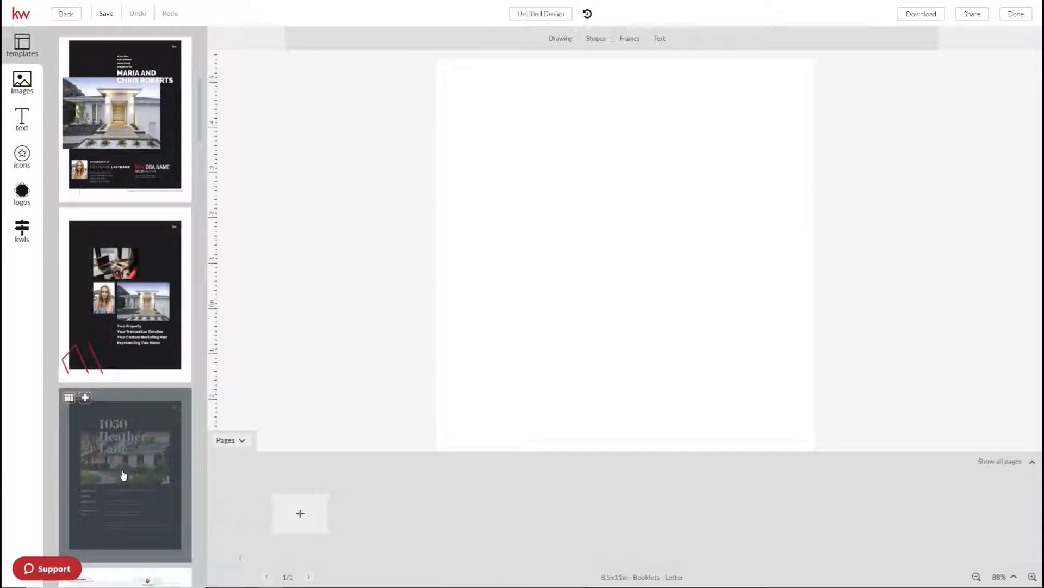
{"action": "scroll", "coordinate": [124, 475], "scroll_direction": "down", "scroll_amount": 3}
{"action": "scroll", "coordinate": [125, 305], "scroll_direction": "up", "scroll_amount": 7}
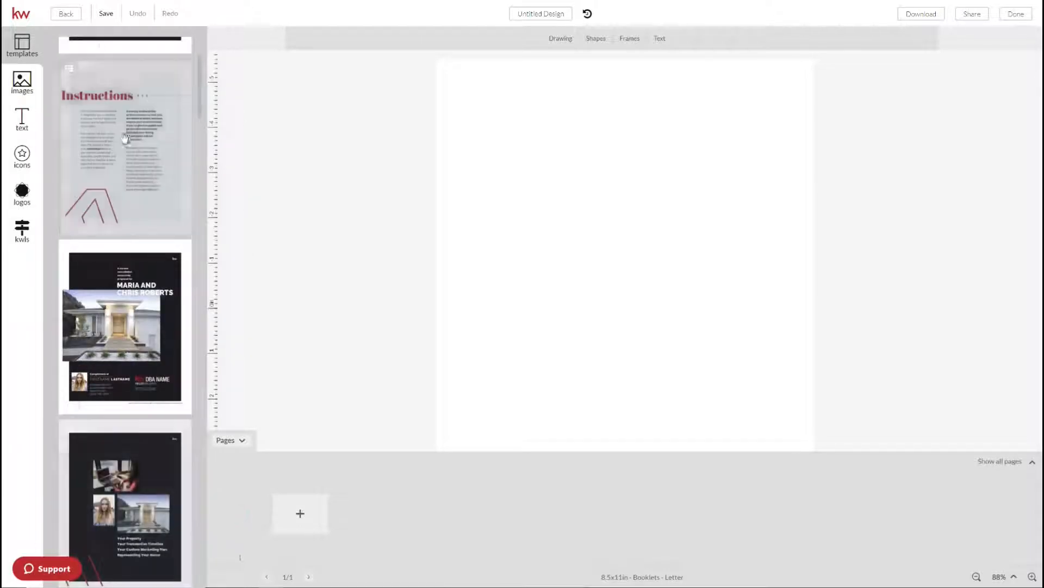
{"action": "mouse_move", "coordinate": [125, 137]}
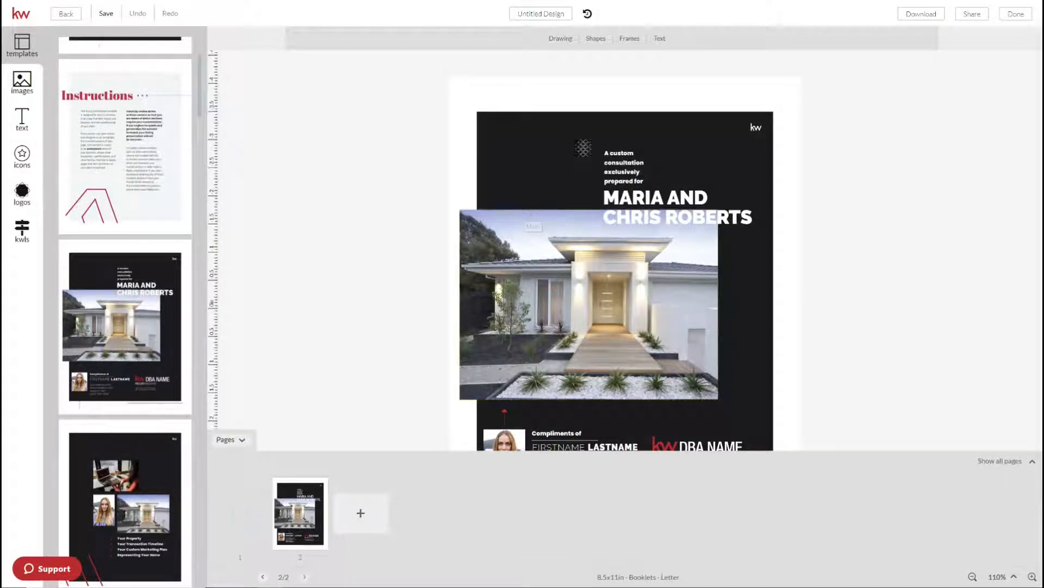
Collapse the Pages strip to show the whole cover and select its DBA NAME logo
{"action": "left_click", "coordinate": [228, 440]}
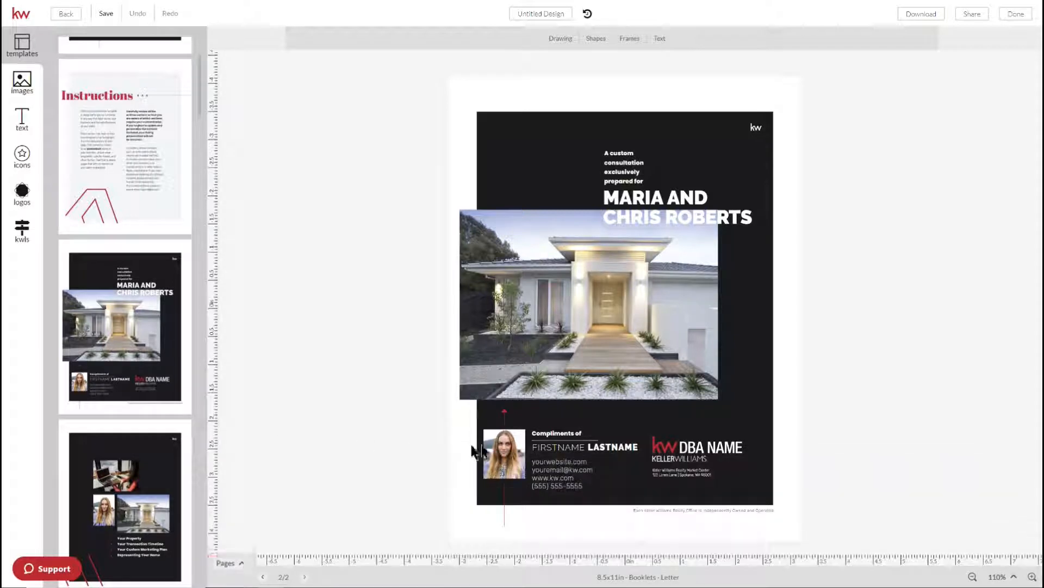
{"action": "left_click", "coordinate": [692, 445]}
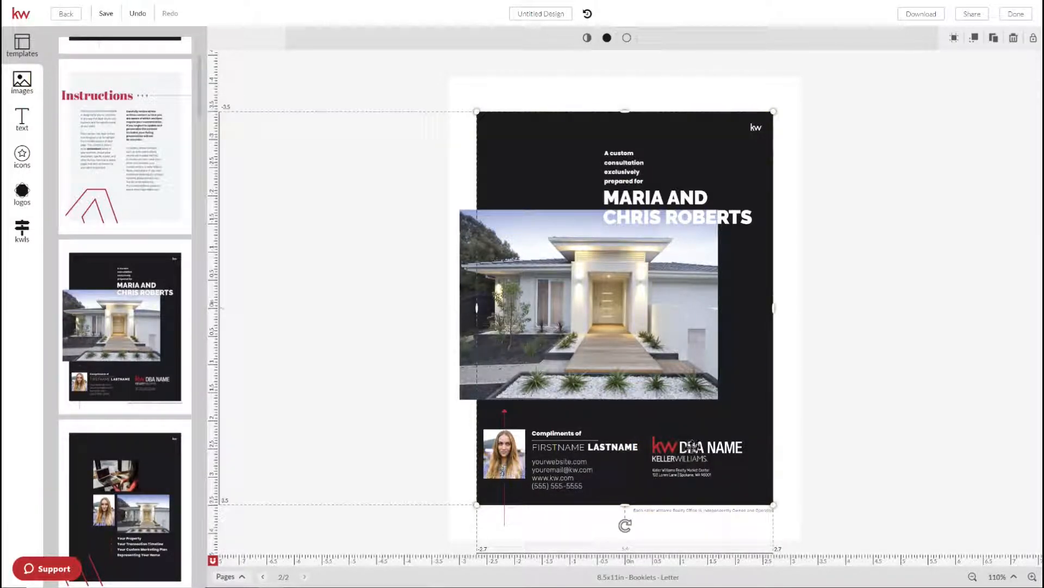
{"action": "left_click", "coordinate": [710, 448]}
{"action": "left_click", "coordinate": [713, 449]}
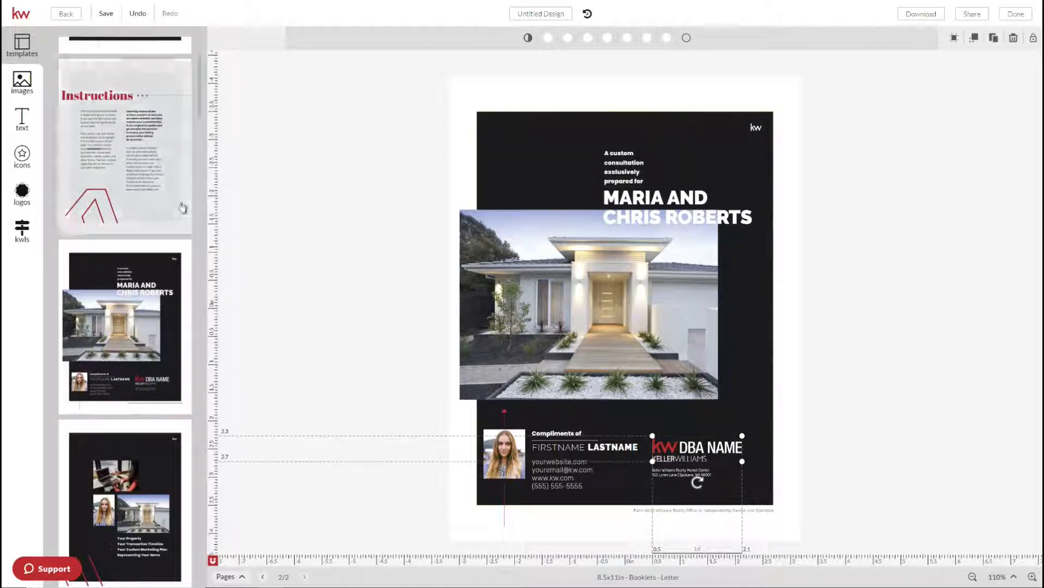
{"action": "scroll", "coordinate": [112, 224], "scroll_direction": "up", "scroll_amount": 3}
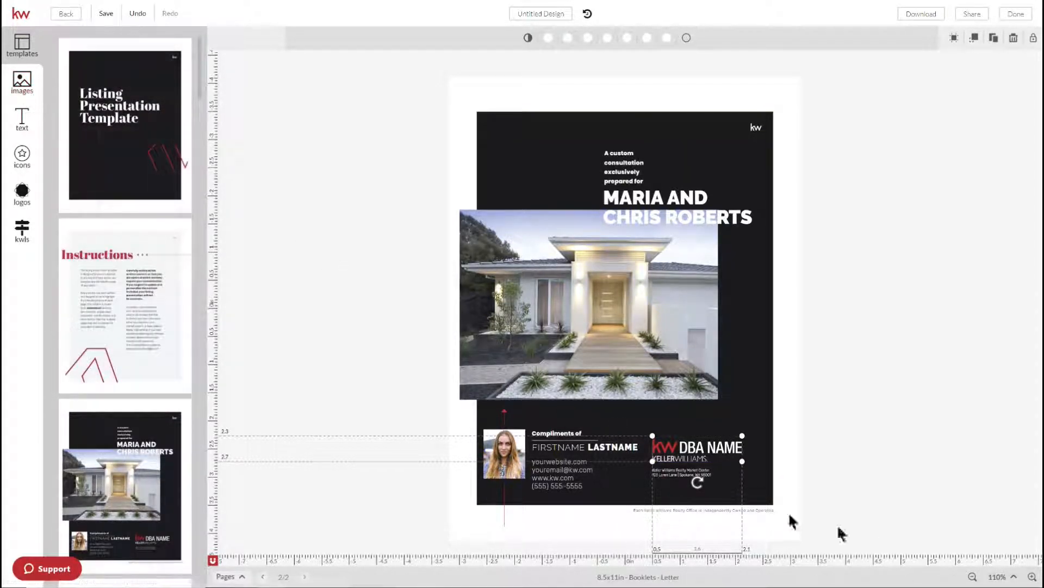
Show the image collection, checking the Company folders and then My Library
{"action": "left_click", "coordinate": [22, 81]}
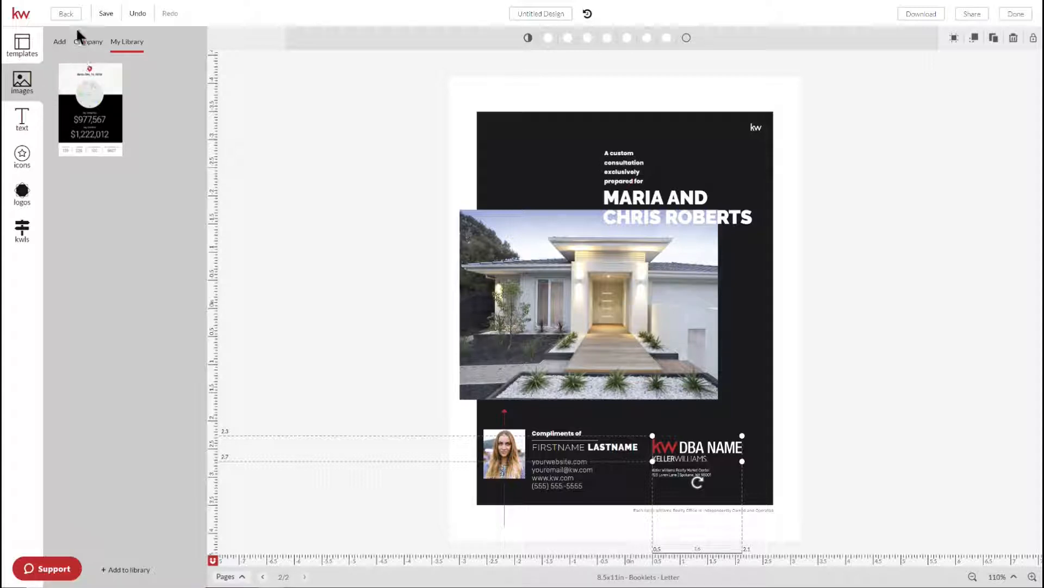
{"action": "left_click", "coordinate": [87, 47]}
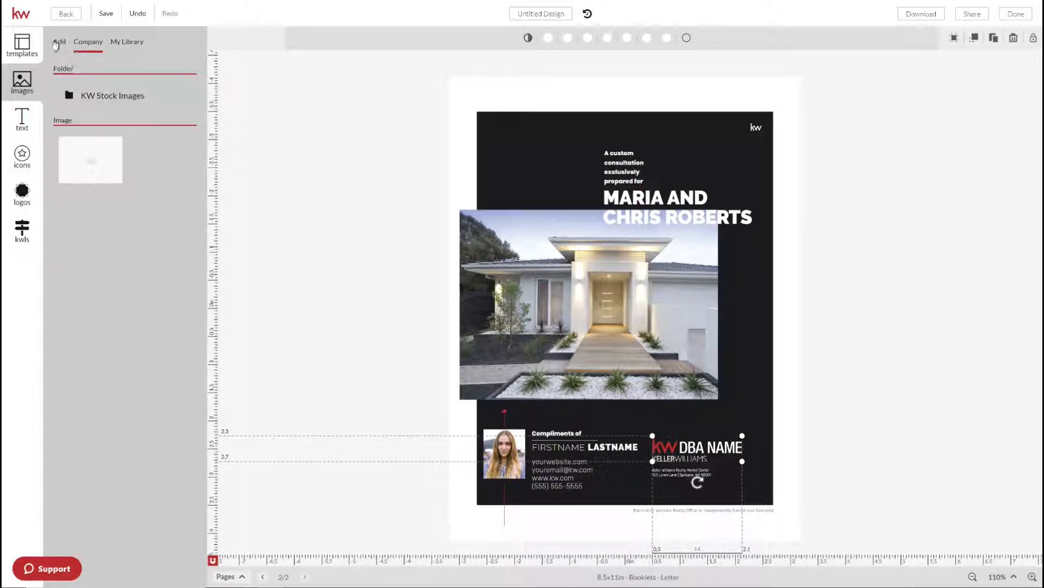
{"action": "left_click", "coordinate": [133, 39]}
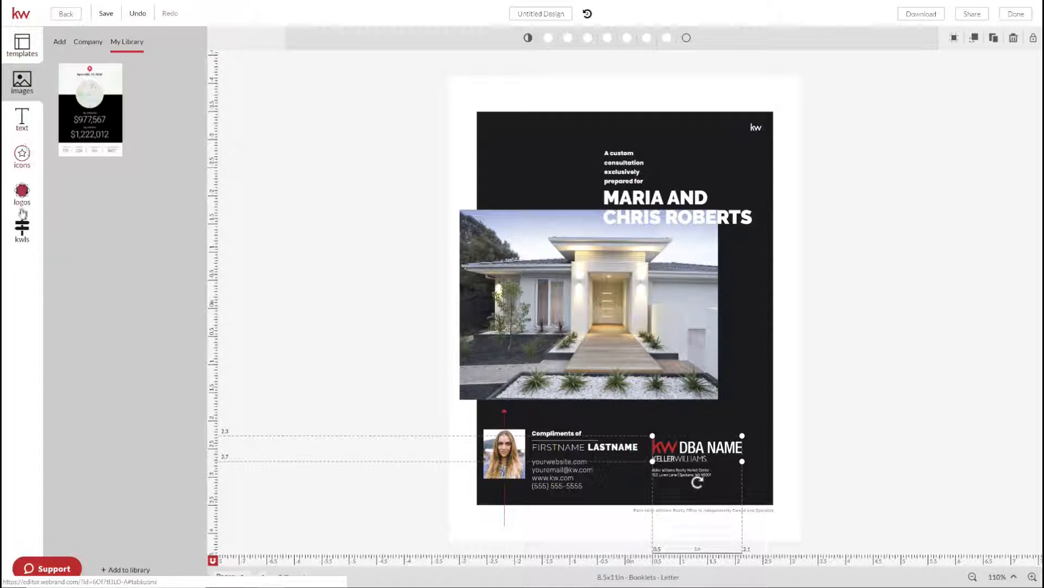
Compare the Company and My Library logo tabs, then open and dismiss the Add Your Logos form
{"action": "left_click", "coordinate": [22, 193]}
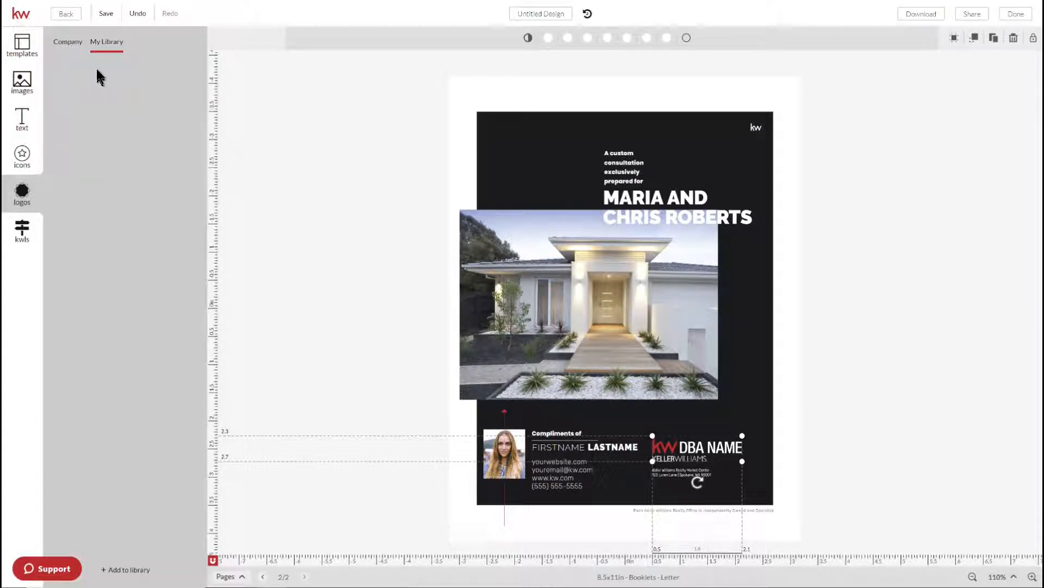
{"action": "left_click", "coordinate": [69, 42]}
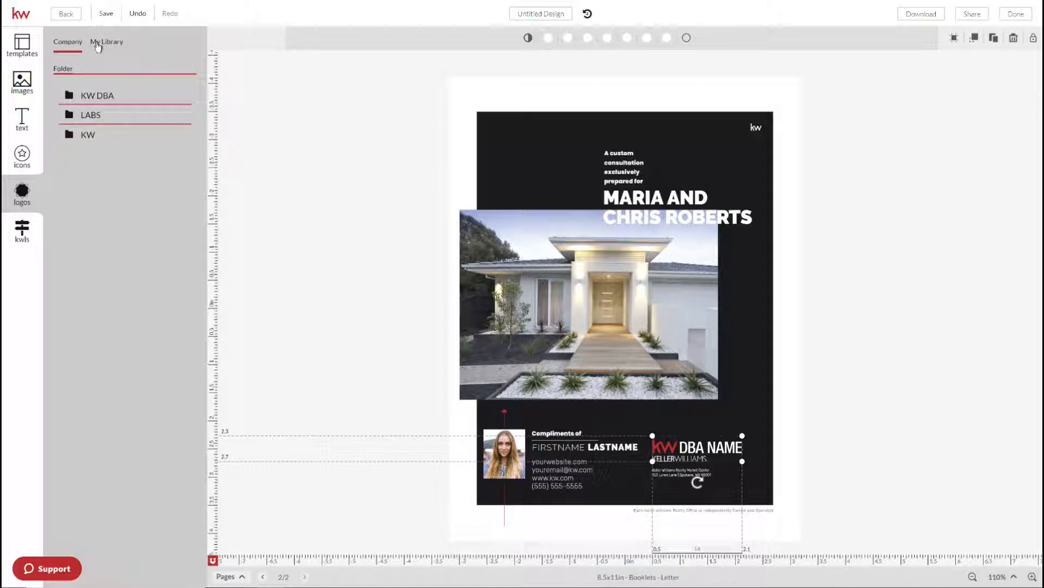
{"action": "left_click", "coordinate": [97, 46]}
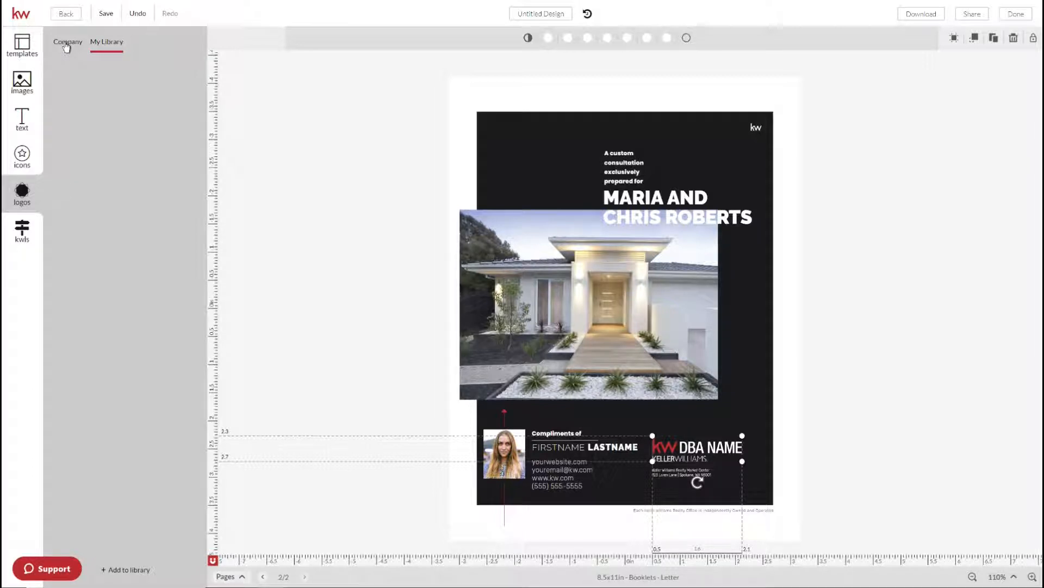
{"action": "left_click", "coordinate": [66, 47]}
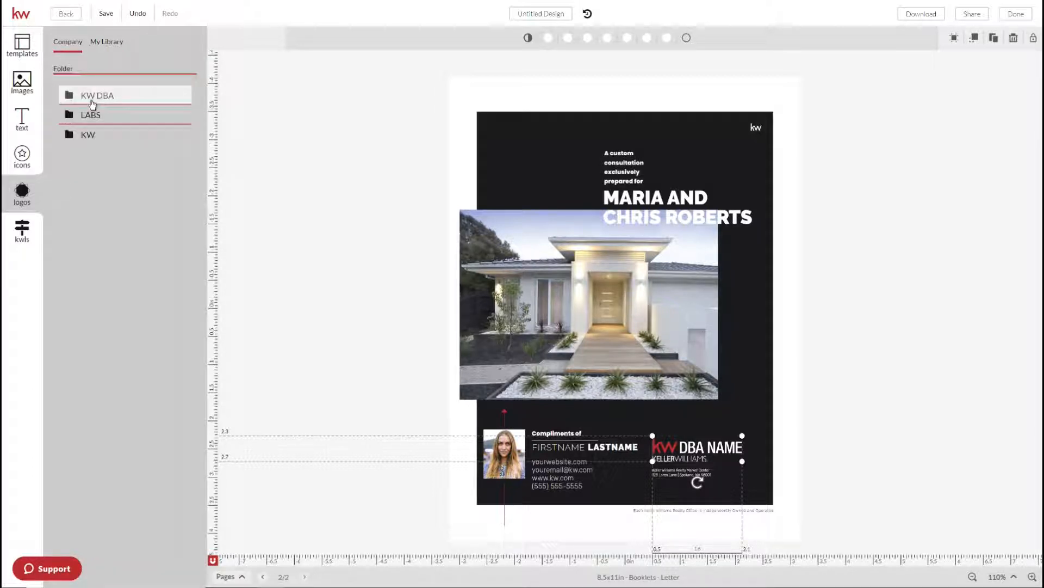
{"action": "left_click", "coordinate": [107, 44]}
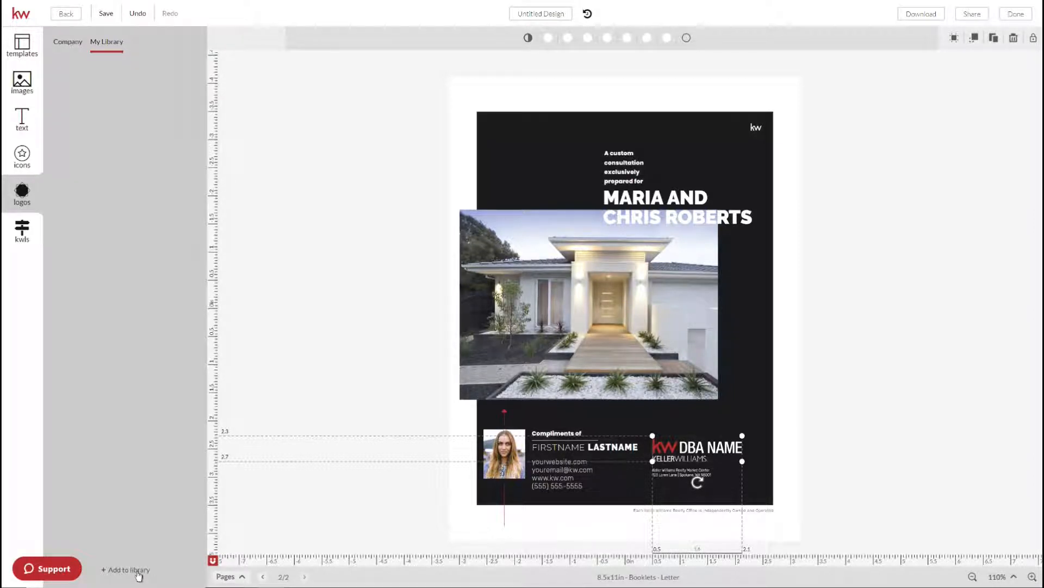
{"action": "left_click", "coordinate": [138, 571]}
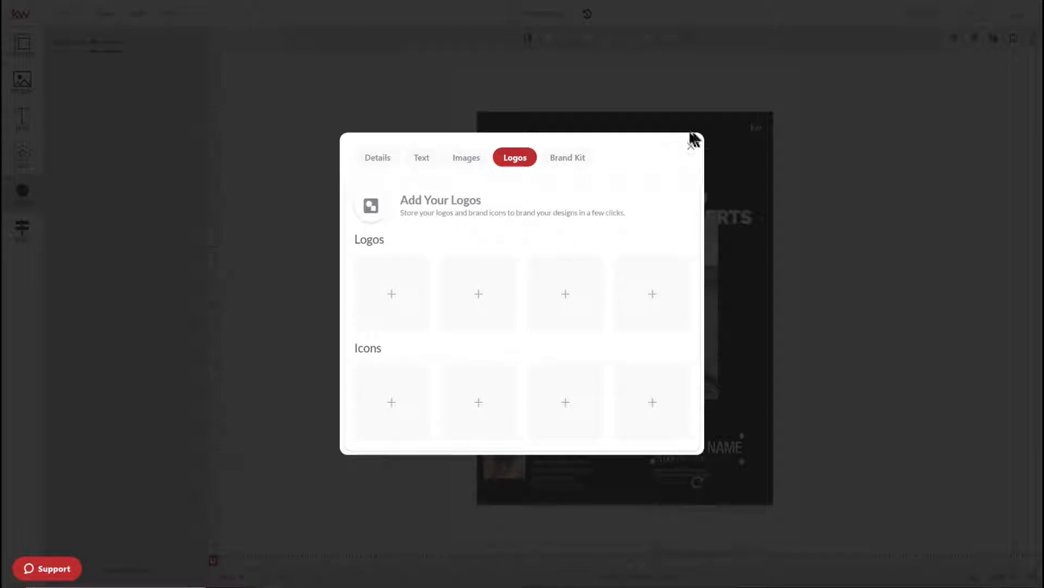
{"action": "left_click", "coordinate": [690, 148]}
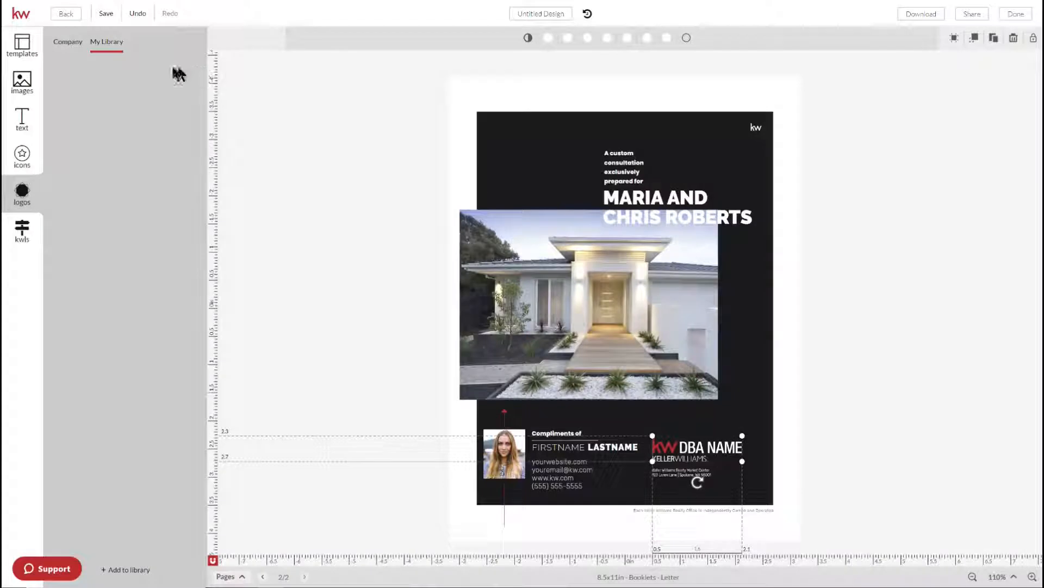
Replace the cover's DBA NAME logo with the white KW DBA version and move it above the address
{"action": "left_click", "coordinate": [60, 42]}
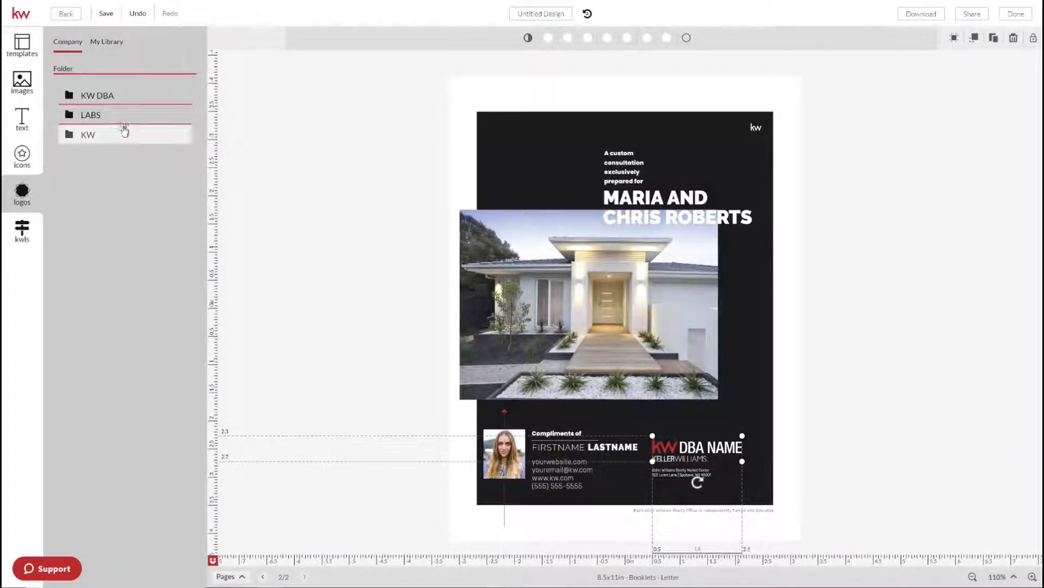
{"action": "left_click", "coordinate": [111, 97]}
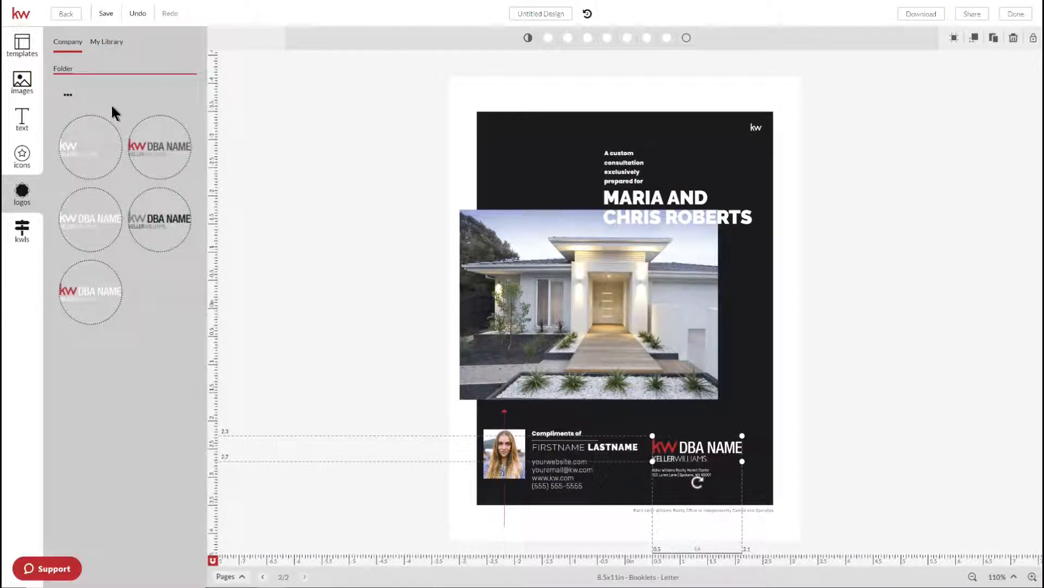
{"action": "left_click", "coordinate": [83, 155]}
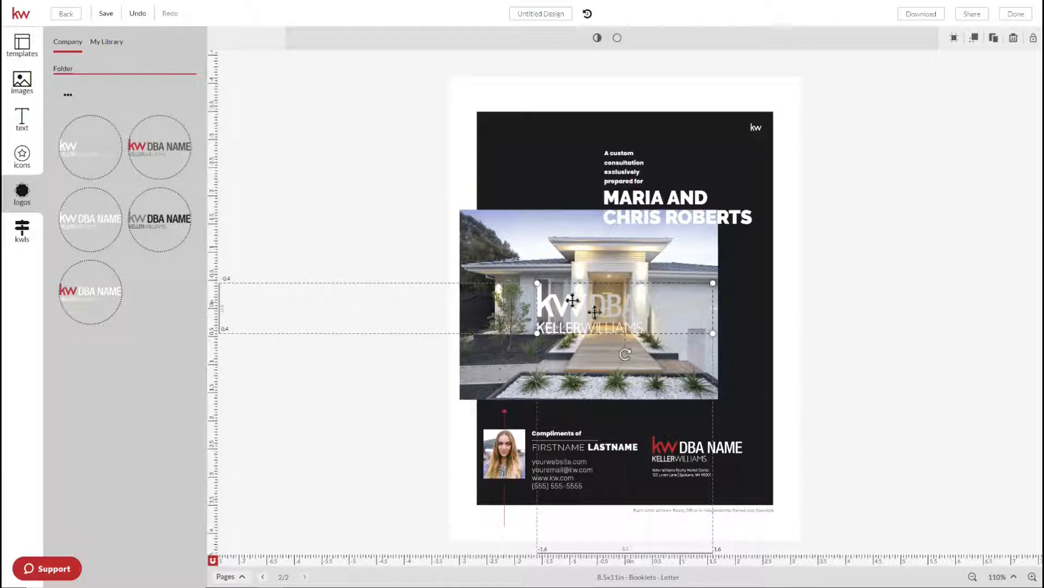
{"action": "key", "text": "Delete"}
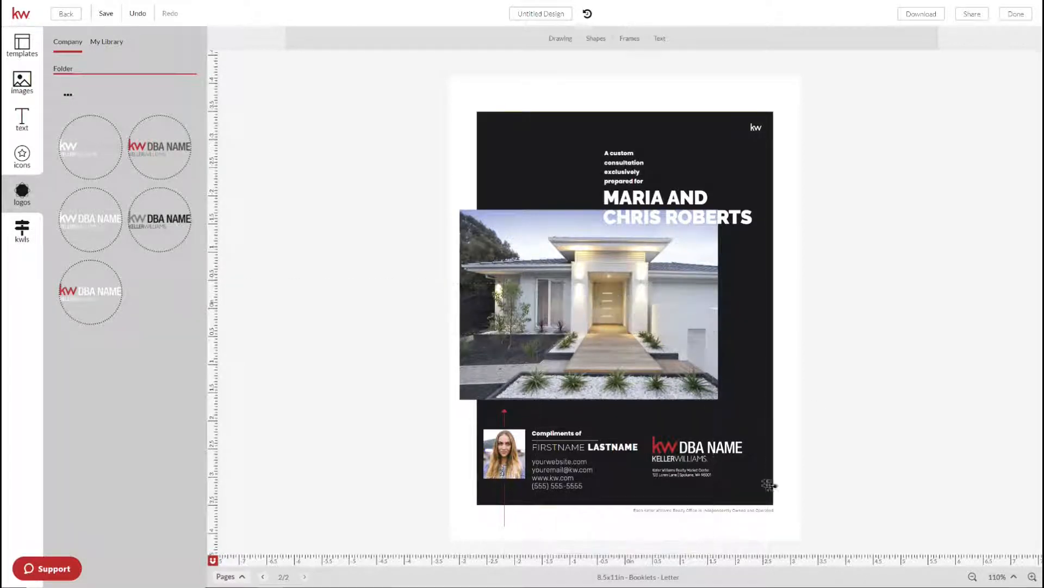
{"action": "left_click", "coordinate": [718, 452]}
{"action": "mouse_move", "coordinate": [98, 139]}
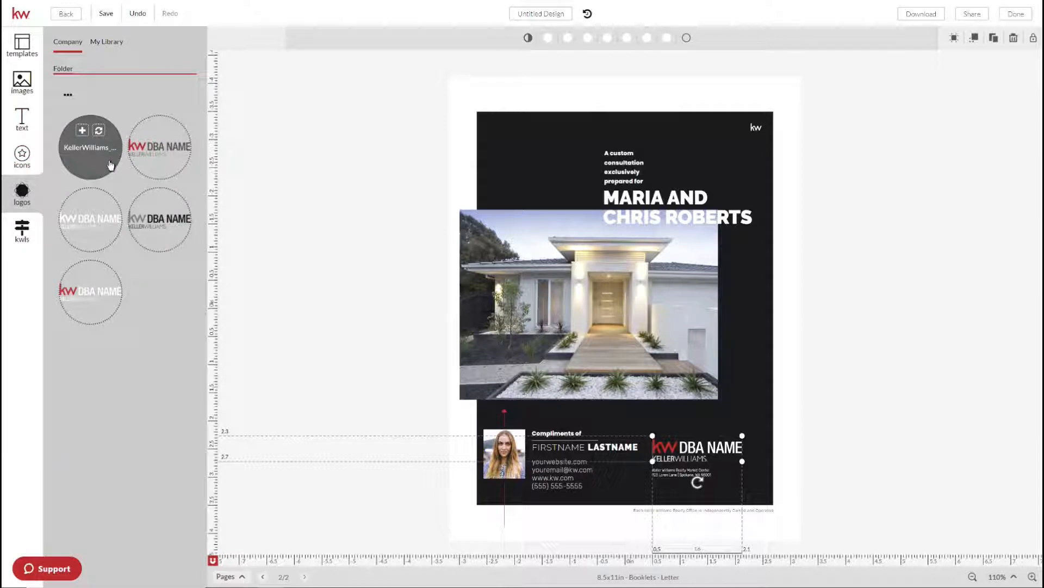
{"action": "left_click", "coordinate": [99, 130]}
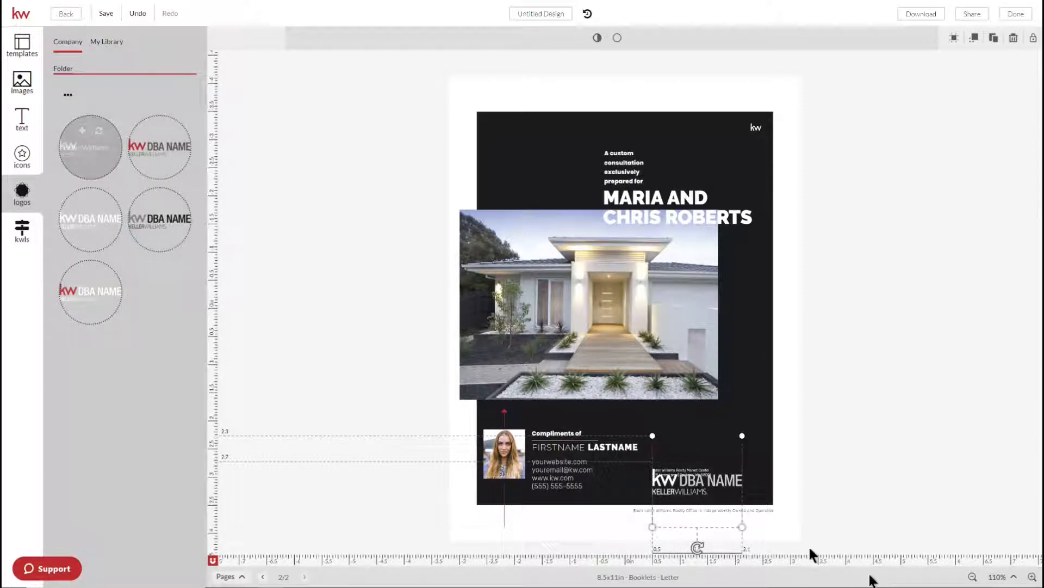
{"action": "left_click_drag", "start_coordinate": [700, 480], "coordinate": [698, 450]}
{"action": "left_click", "coordinate": [891, 473]}
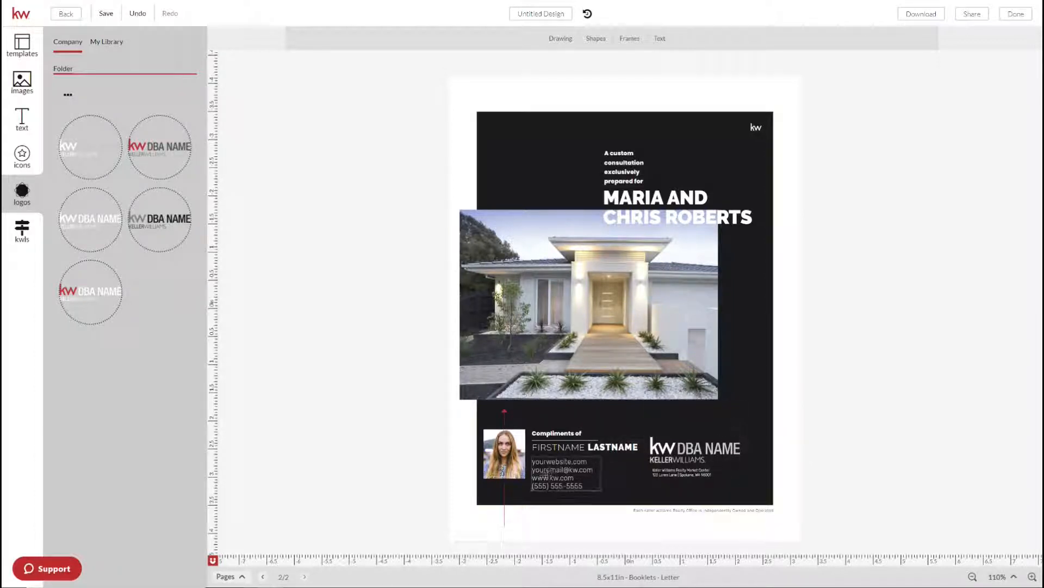
With the cover's house photo selected, search the KW listings for 'barton hills'
{"action": "left_click", "coordinate": [538, 301]}
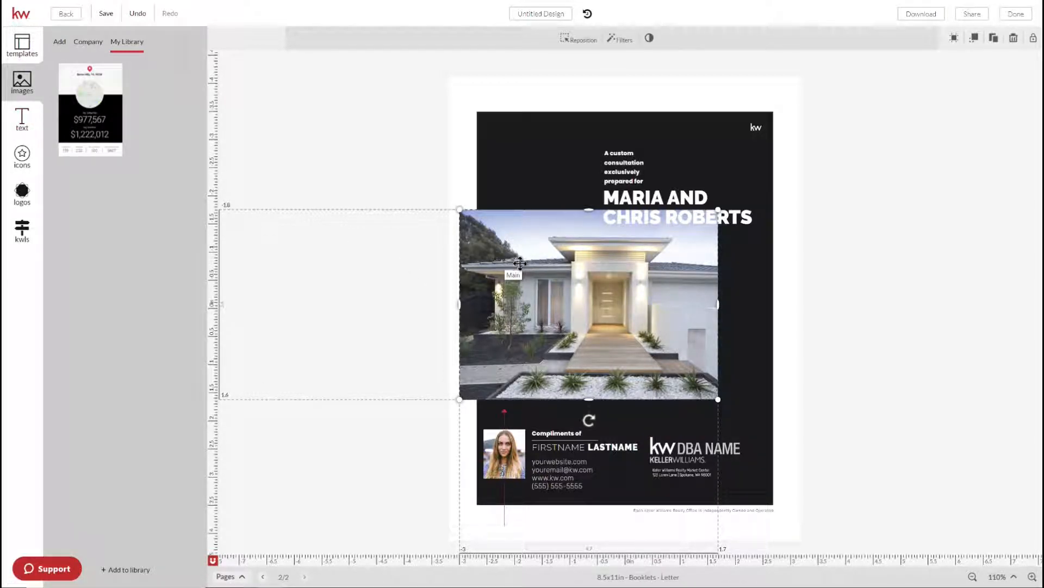
{"action": "left_click", "coordinate": [23, 233]}
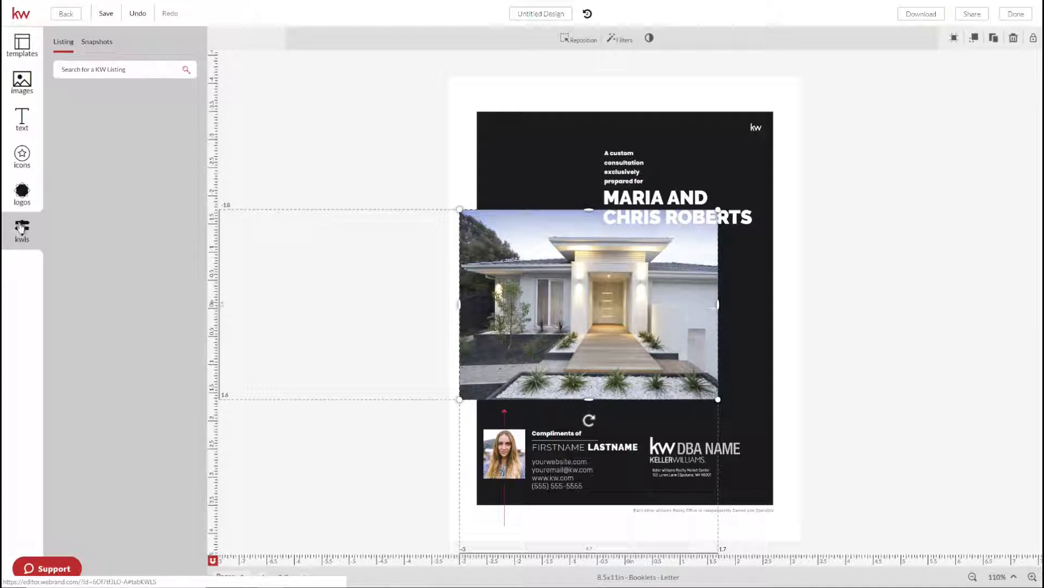
{"action": "left_click", "coordinate": [95, 69]}
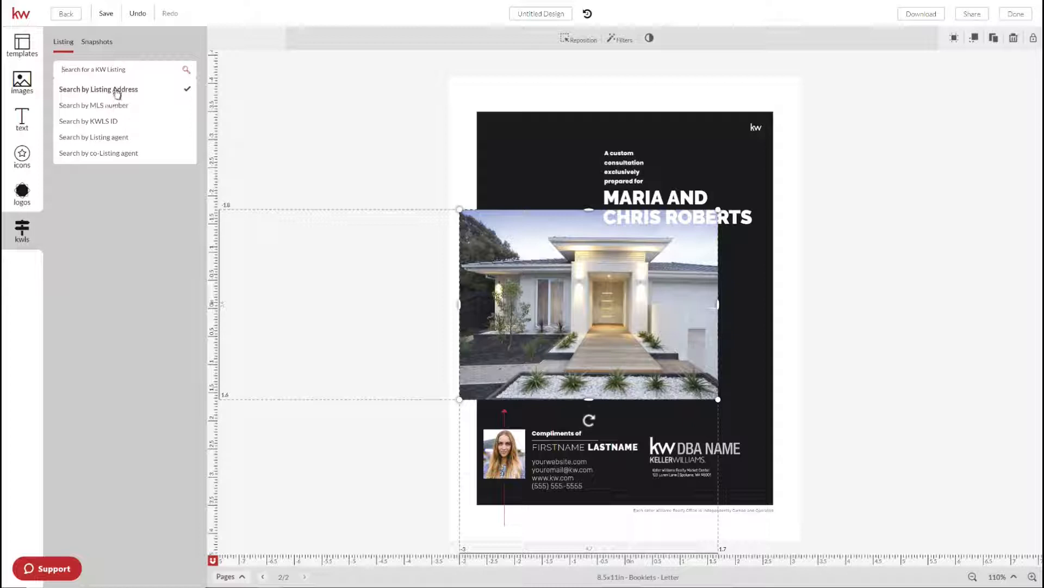
{"action": "left_click", "coordinate": [96, 65]}
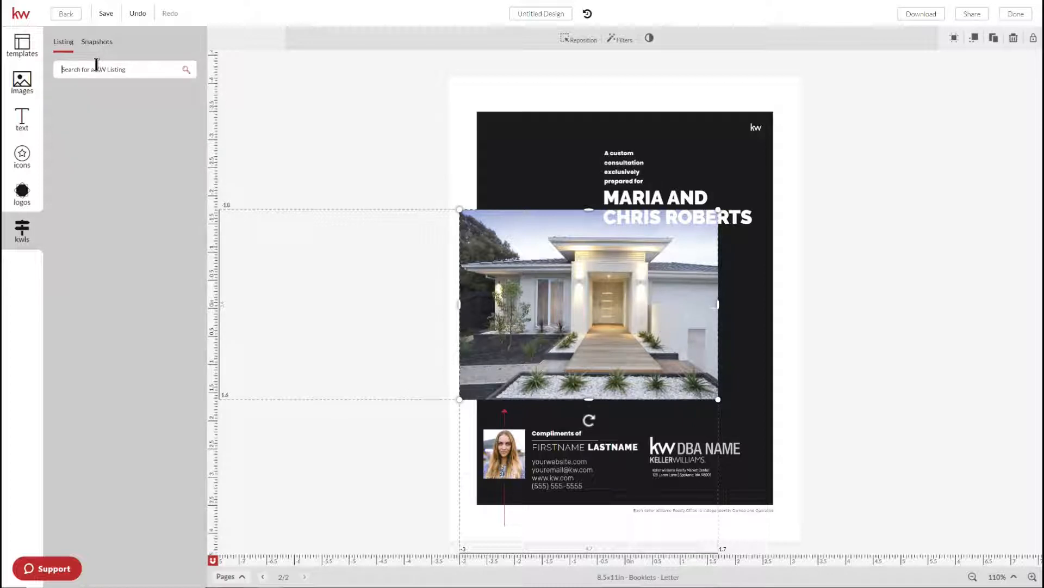
{"action": "type", "text": "8"}
{"action": "key", "text": "Return"}
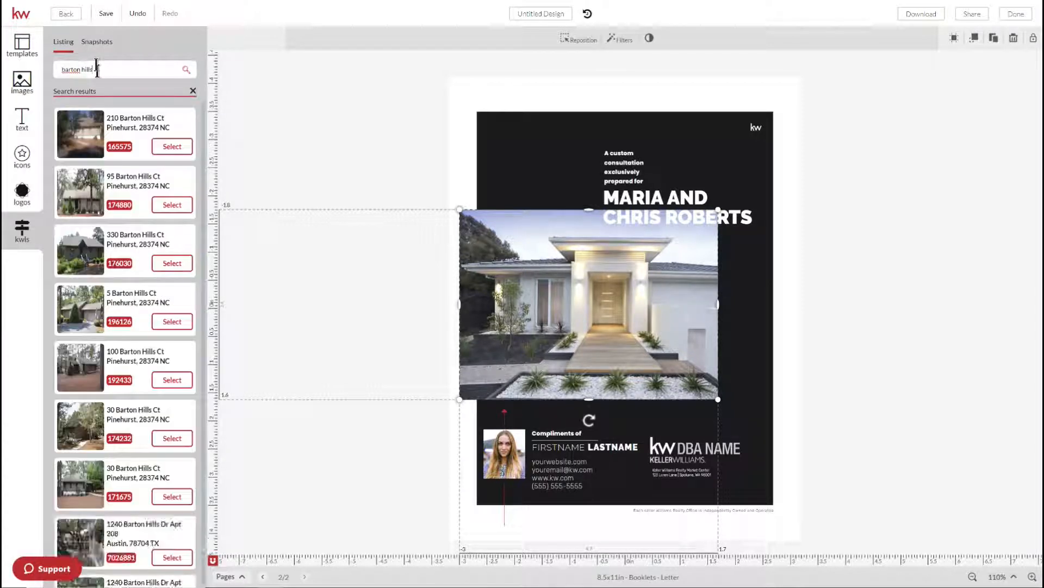
Find the Austin Barton Hills apartment in the results and view its photo gallery
{"action": "scroll", "coordinate": [126, 207], "scroll_direction": "down", "scroll_amount": 2}
{"action": "scroll", "coordinate": [131, 220], "scroll_direction": "down", "scroll_amount": 2}
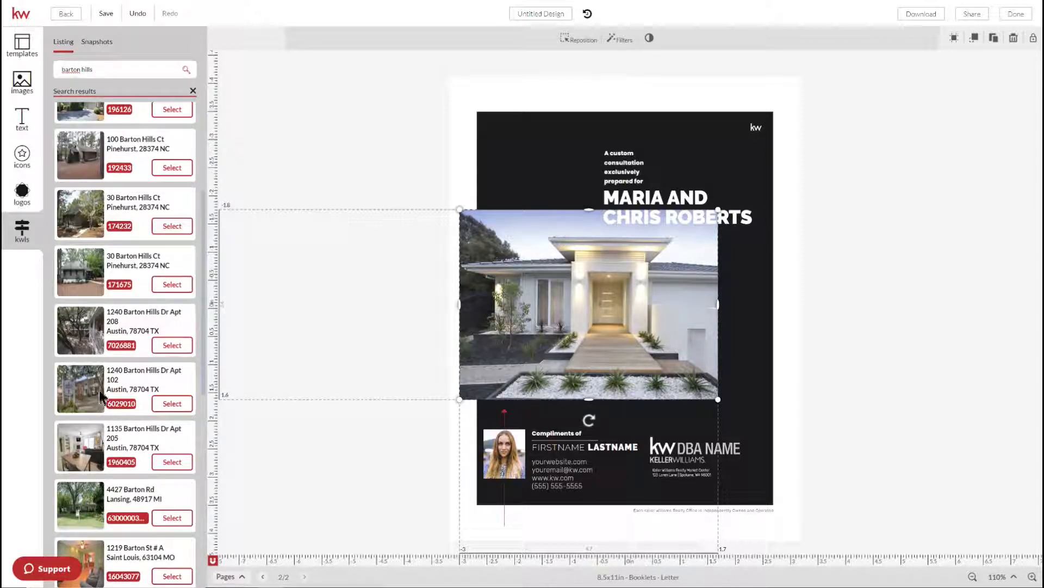
{"action": "scroll", "coordinate": [97, 400], "scroll_direction": "down", "scroll_amount": 2}
{"action": "scroll", "coordinate": [85, 414], "scroll_direction": "down", "scroll_amount": 2}
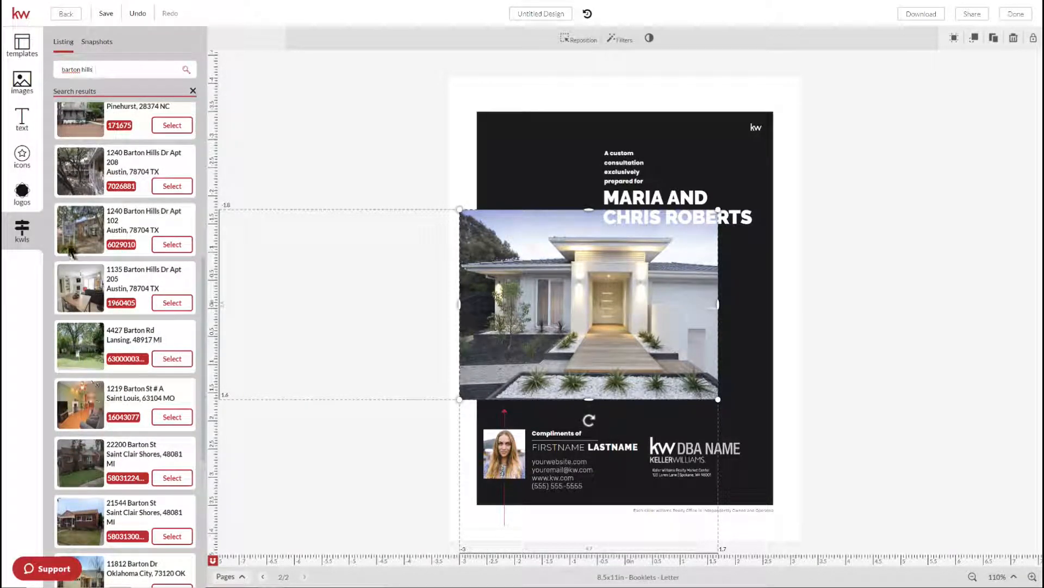
{"action": "left_click", "coordinate": [172, 303]}
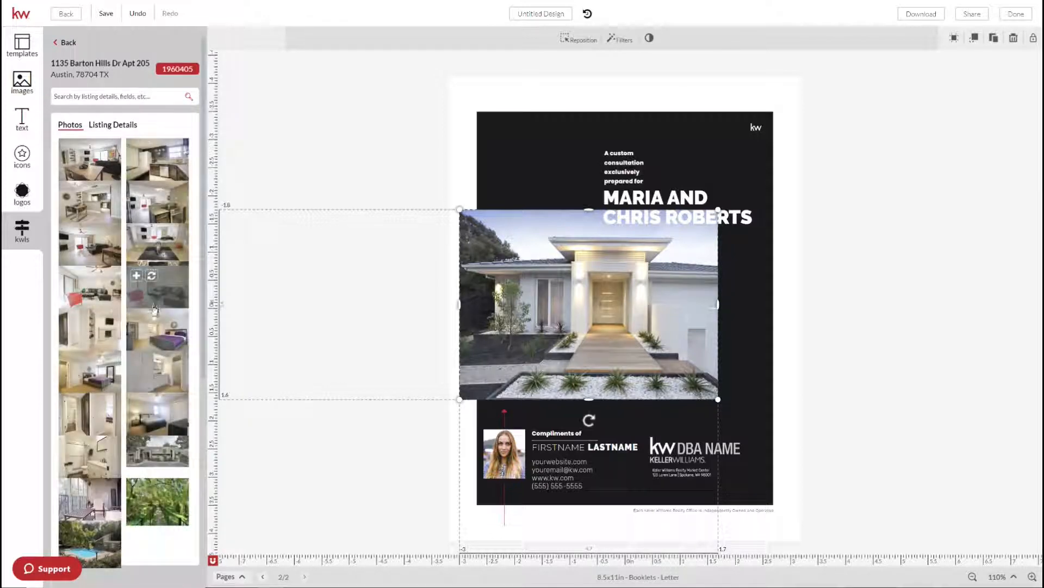
Swap the cover's modern house photo for the Barton Hills apartment exterior shot, then return to the search results
{"action": "mouse_move", "coordinate": [153, 311]}
{"action": "scroll", "coordinate": [152, 311], "scroll_direction": "down", "scroll_amount": 1}
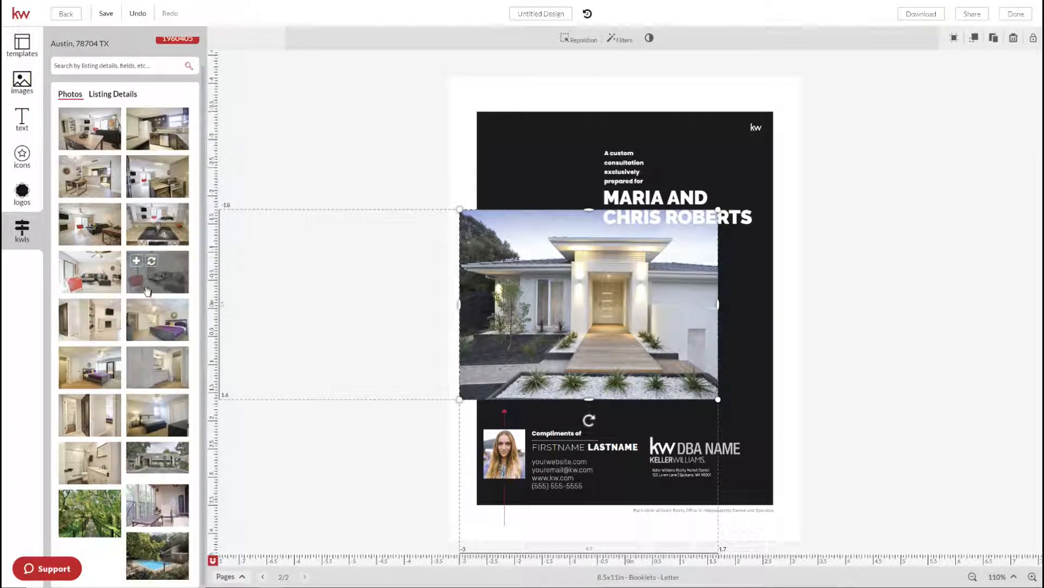
{"action": "scroll", "coordinate": [137, 276], "scroll_direction": "up", "scroll_amount": 1}
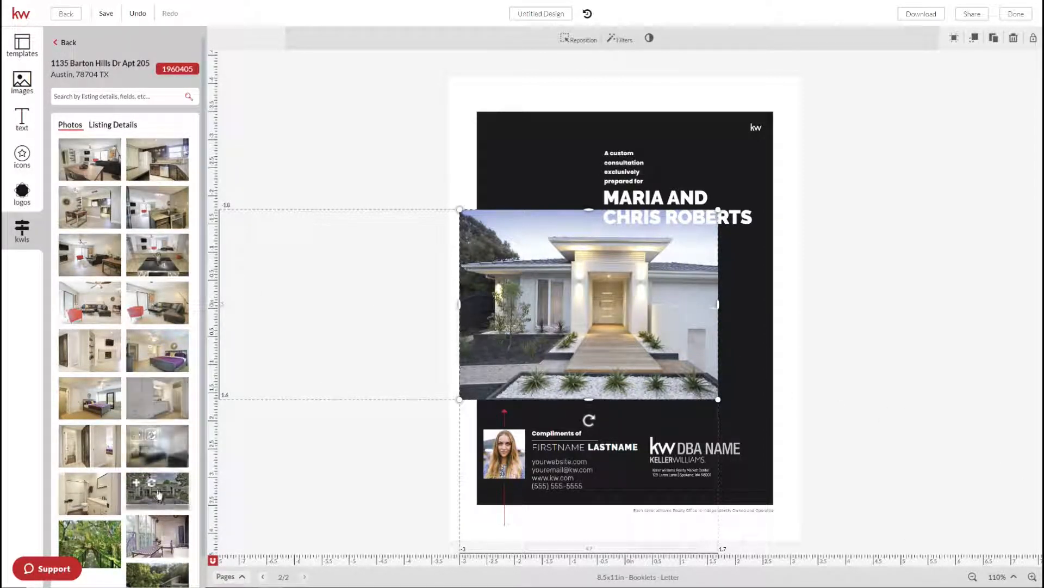
{"action": "left_click", "coordinate": [152, 484]}
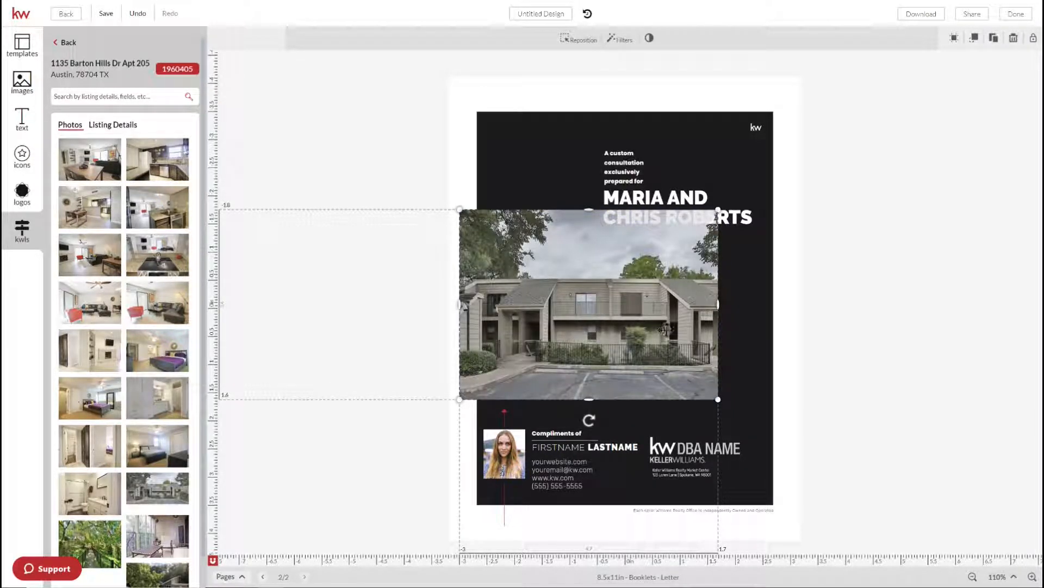
{"action": "left_click", "coordinate": [893, 399]}
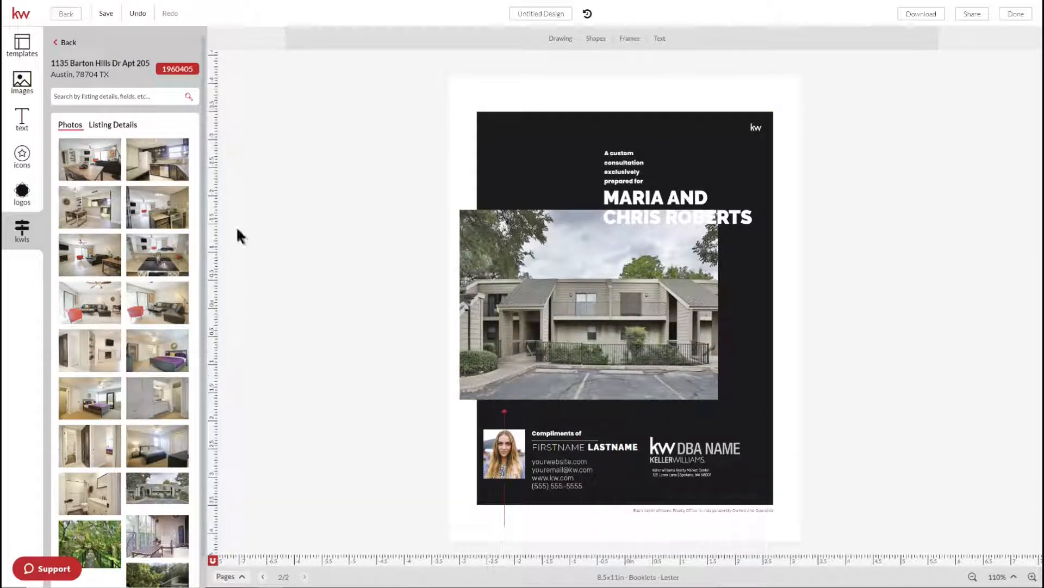
{"action": "left_click", "coordinate": [68, 43]}
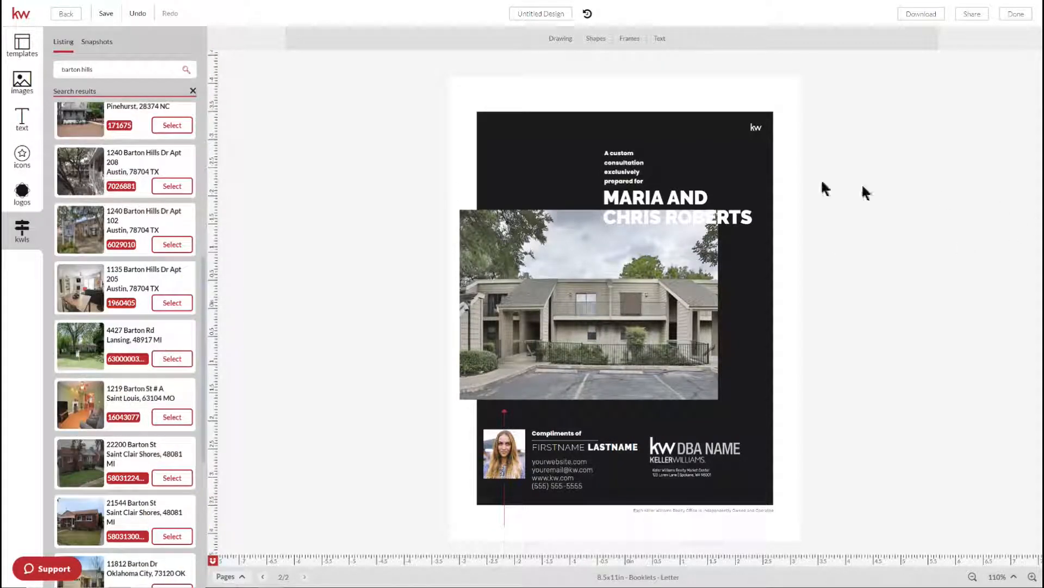
Scroll the booklet's page thumbnails and open the 'What's happening in Barton Hills' page
{"action": "left_click", "coordinate": [22, 43]}
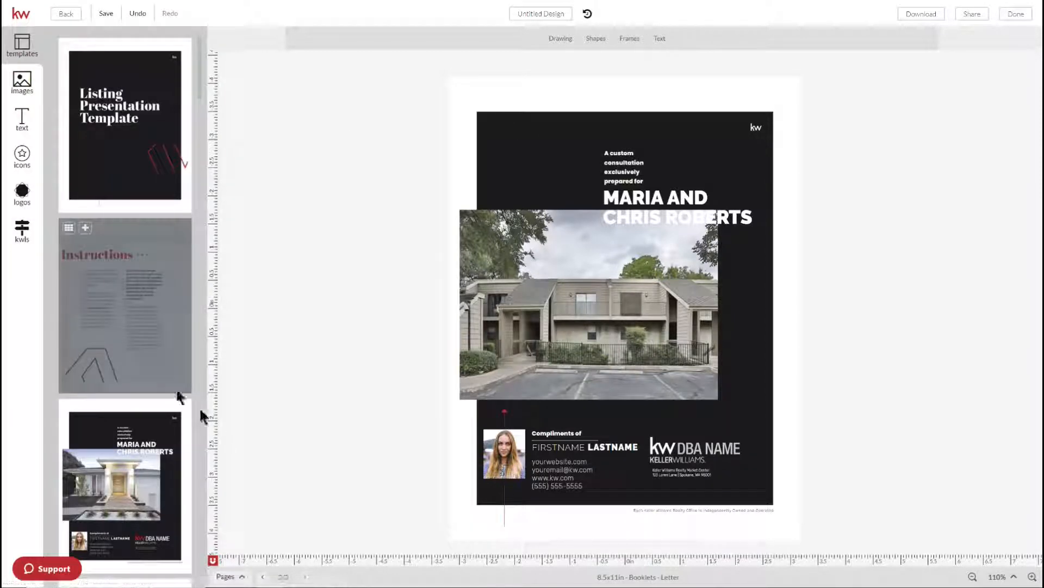
{"action": "scroll", "coordinate": [163, 400], "scroll_direction": "down", "scroll_amount": 2}
{"action": "scroll", "coordinate": [162, 400], "scroll_direction": "down", "scroll_amount": 10}
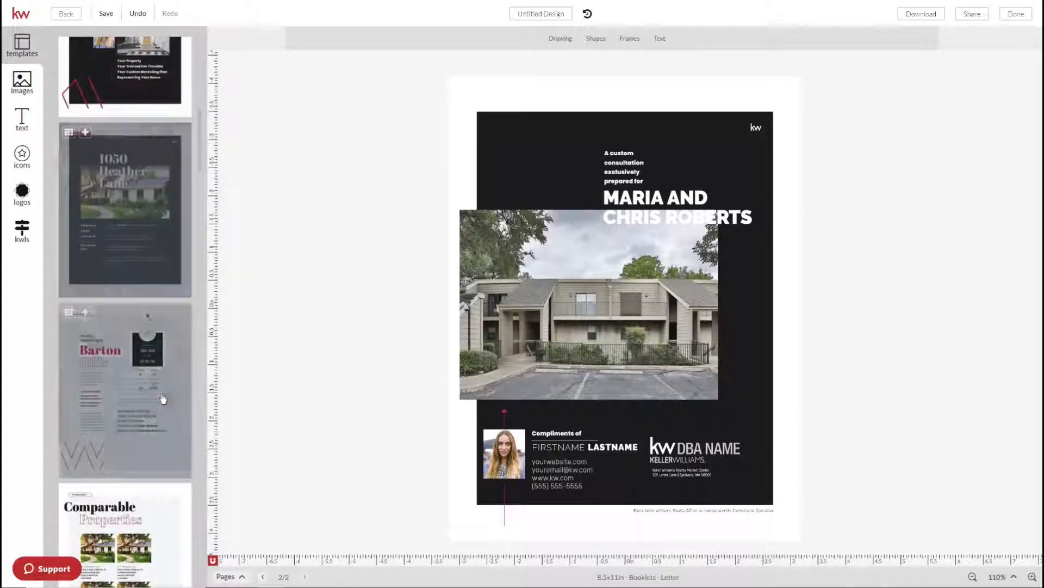
{"action": "scroll", "coordinate": [162, 400], "scroll_direction": "down", "scroll_amount": 3}
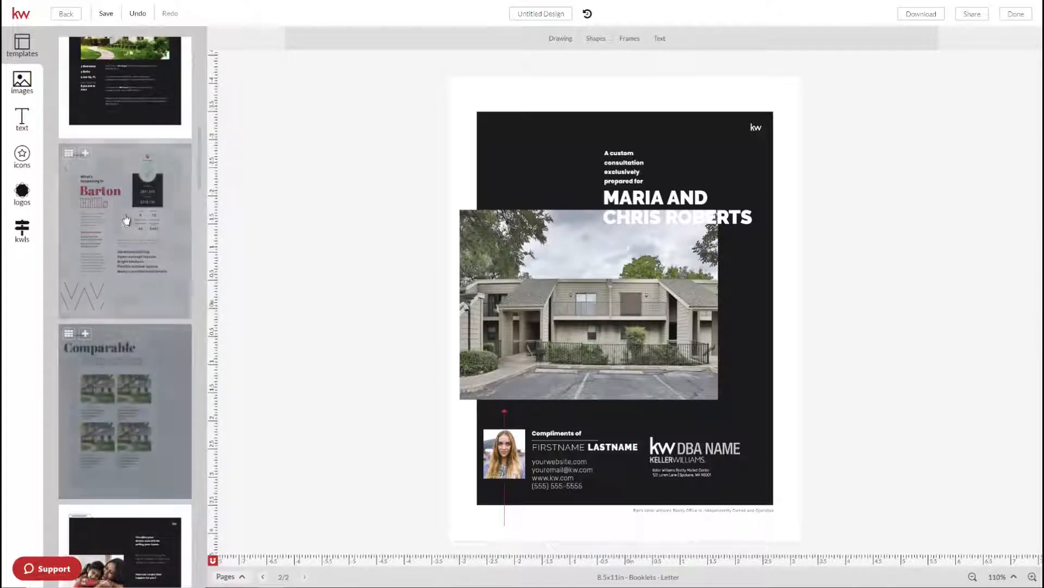
{"action": "left_click", "coordinate": [154, 299]}
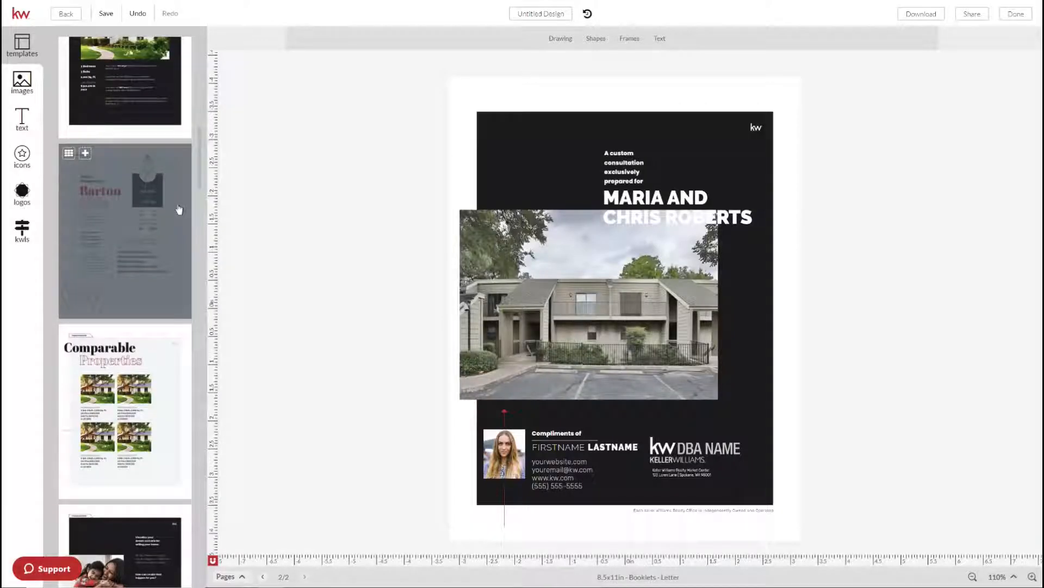
{"action": "left_click", "coordinate": [133, 280]}
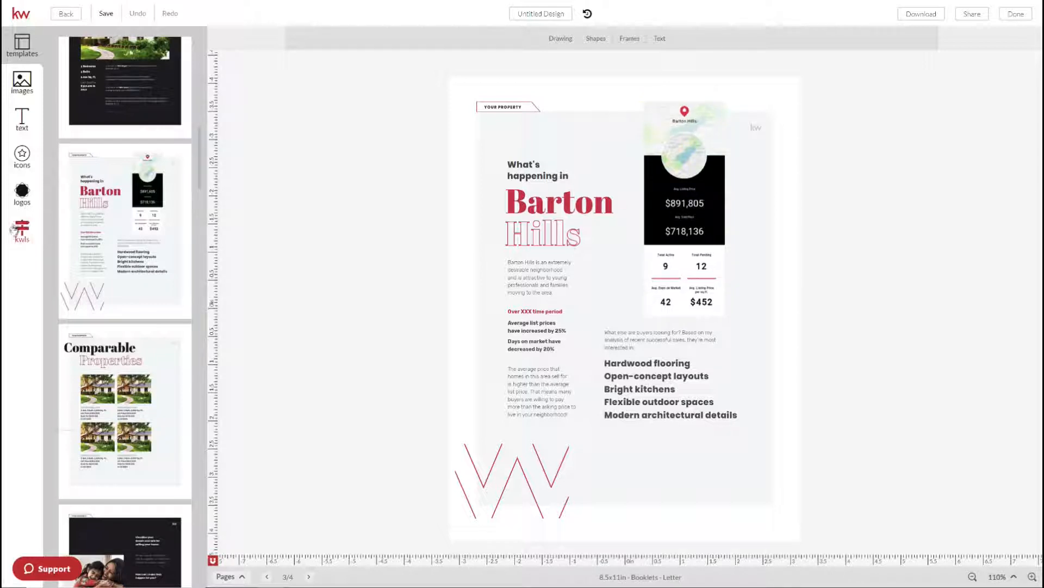
Select the Barton Hills market stats graphic and switch the KW panel to Snapshots
{"action": "left_click", "coordinate": [687, 244]}
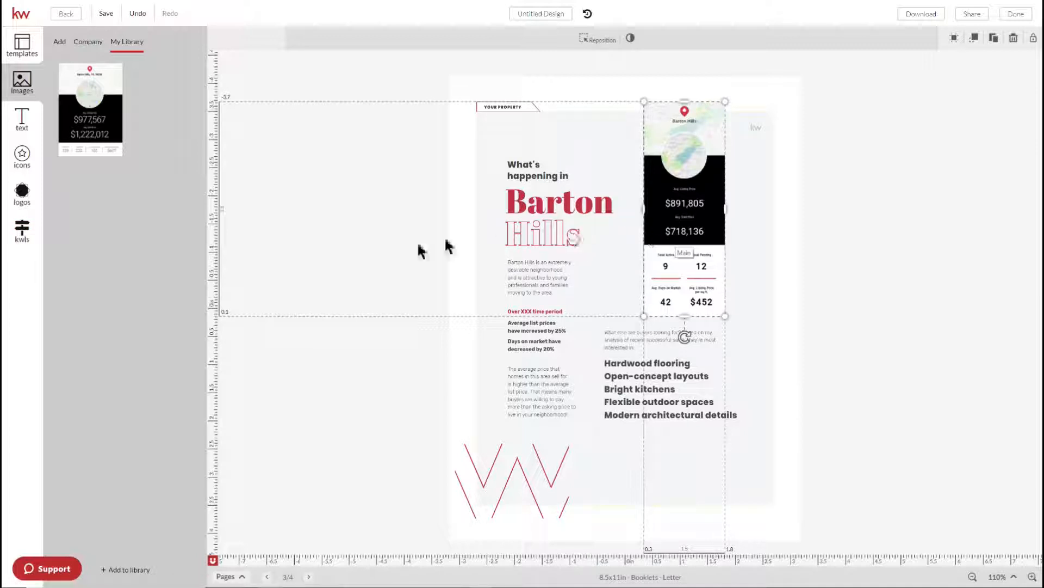
{"action": "left_click", "coordinate": [23, 229]}
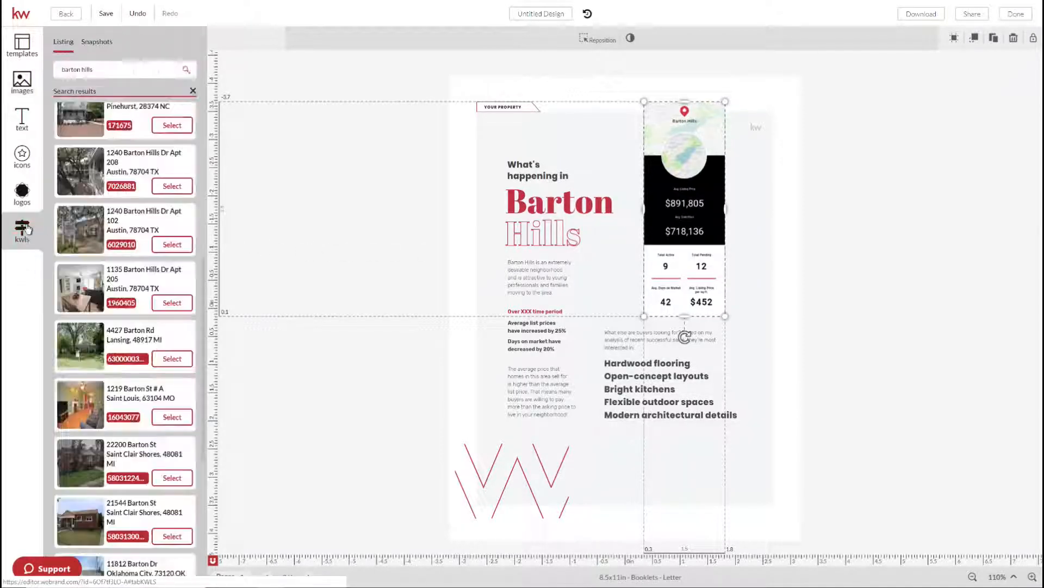
{"action": "left_click", "coordinate": [98, 43]}
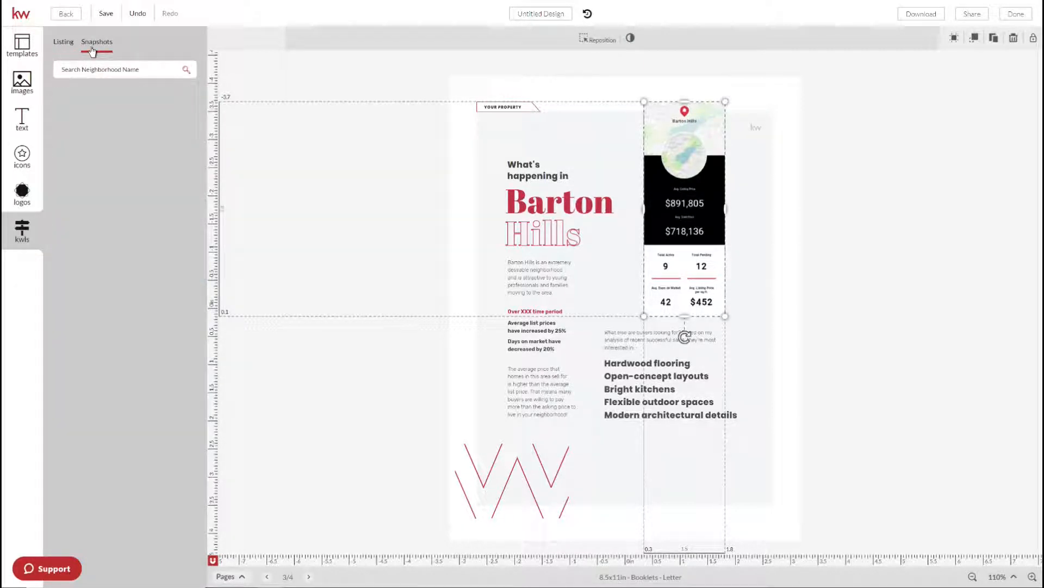
Search snapshots for 'barton hills' and expand the Barton Hills, Austin results
{"action": "left_click", "coordinate": [105, 68]}
{"action": "type", "text": "barton hills"}
{"action": "key", "text": "Return"}
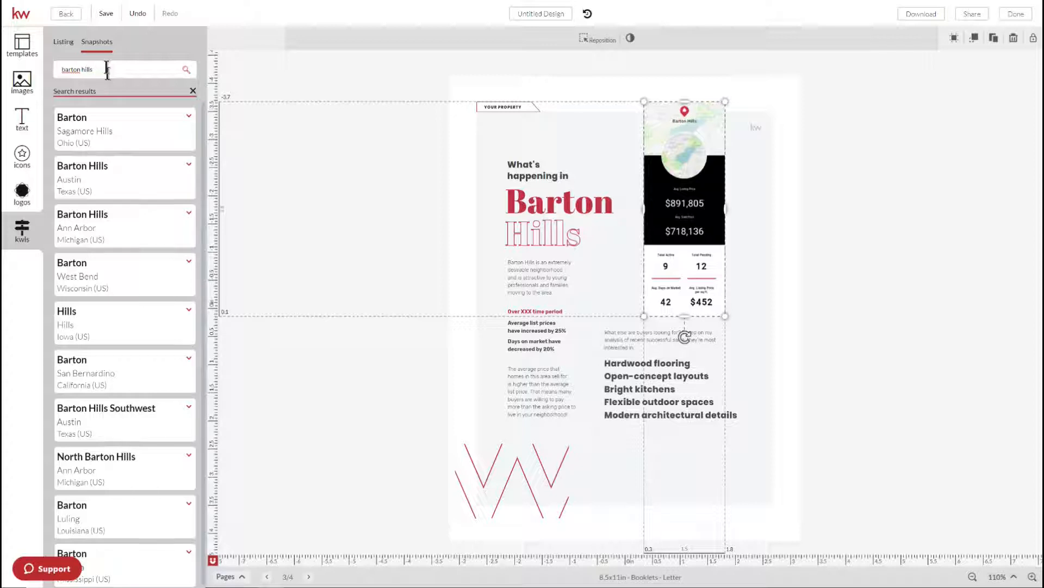
{"action": "left_click", "coordinate": [110, 173]}
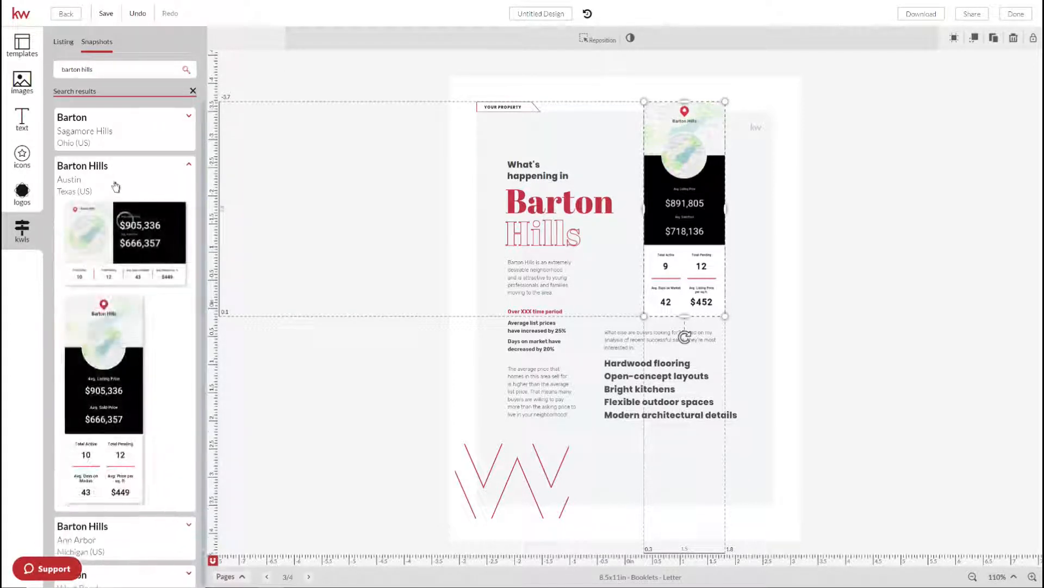
{"action": "mouse_move", "coordinate": [102, 326]}
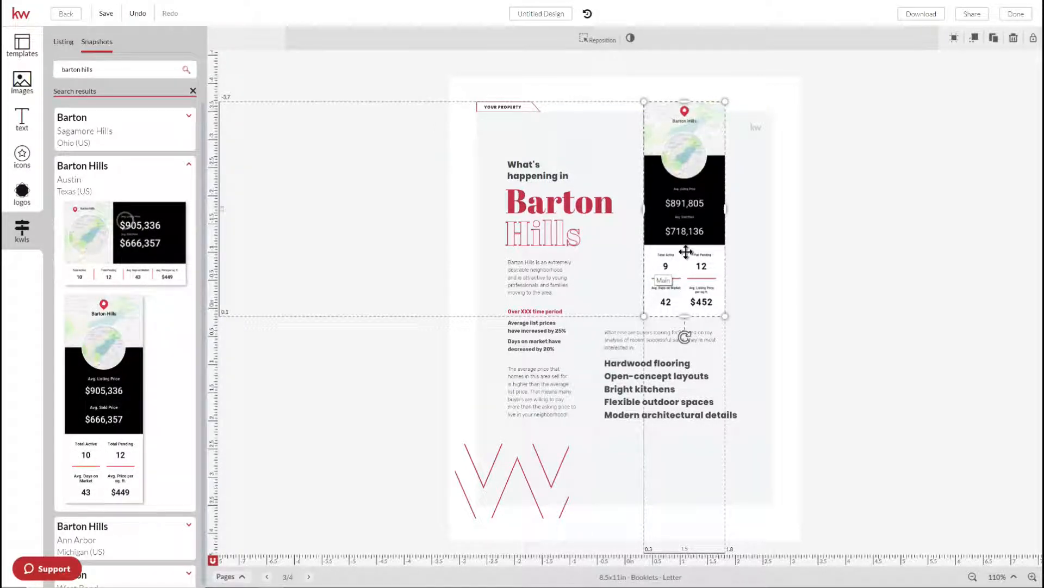
{"action": "mouse_move", "coordinate": [68, 401]}
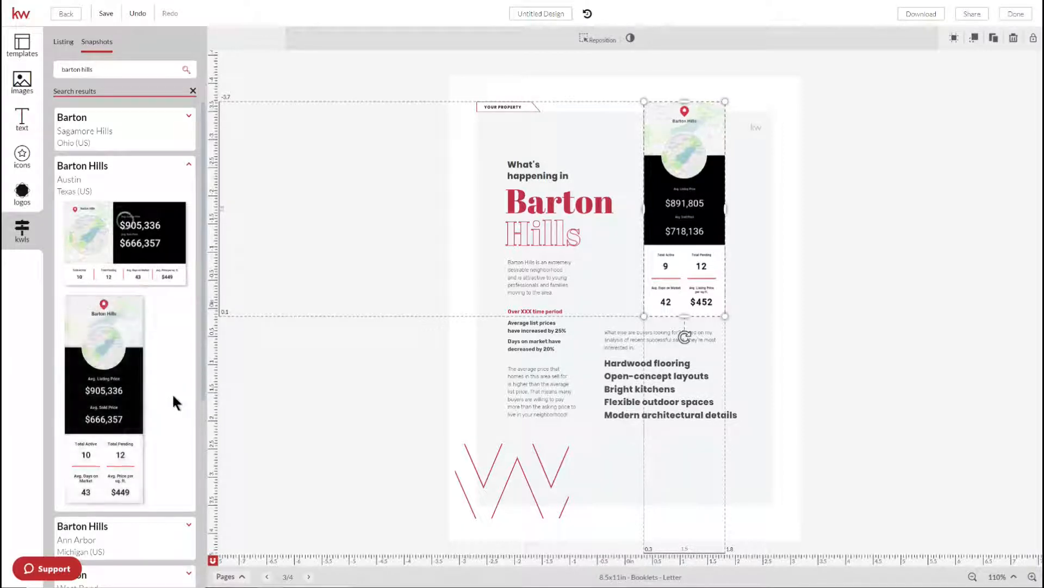
{"action": "mouse_move", "coordinate": [136, 378]}
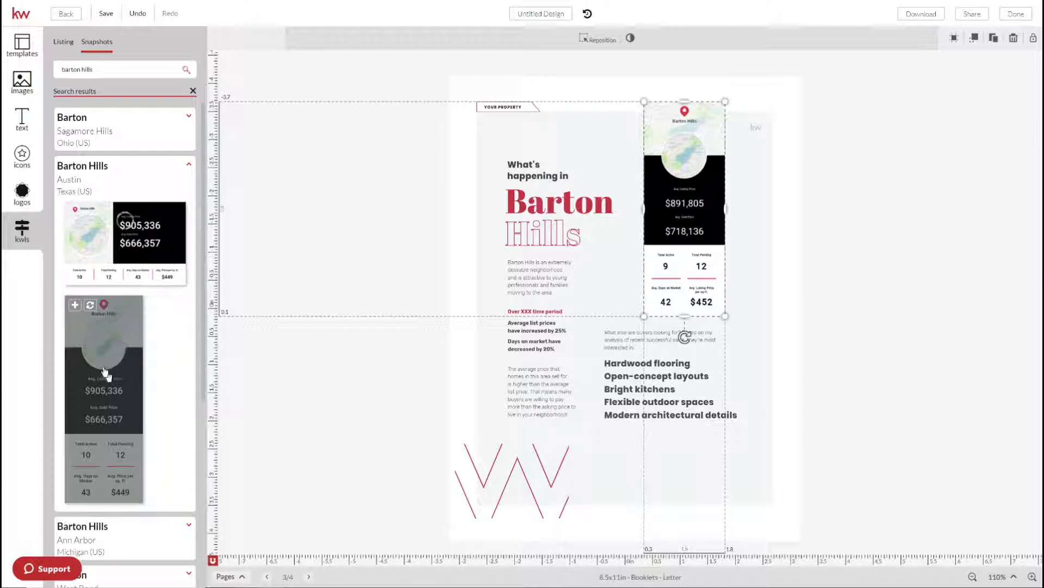
Replace the stats graphic with the Austin snapshot ($905,336 listing, $666,357 sold), then select the intro paragraph
{"action": "left_click", "coordinate": [90, 308]}
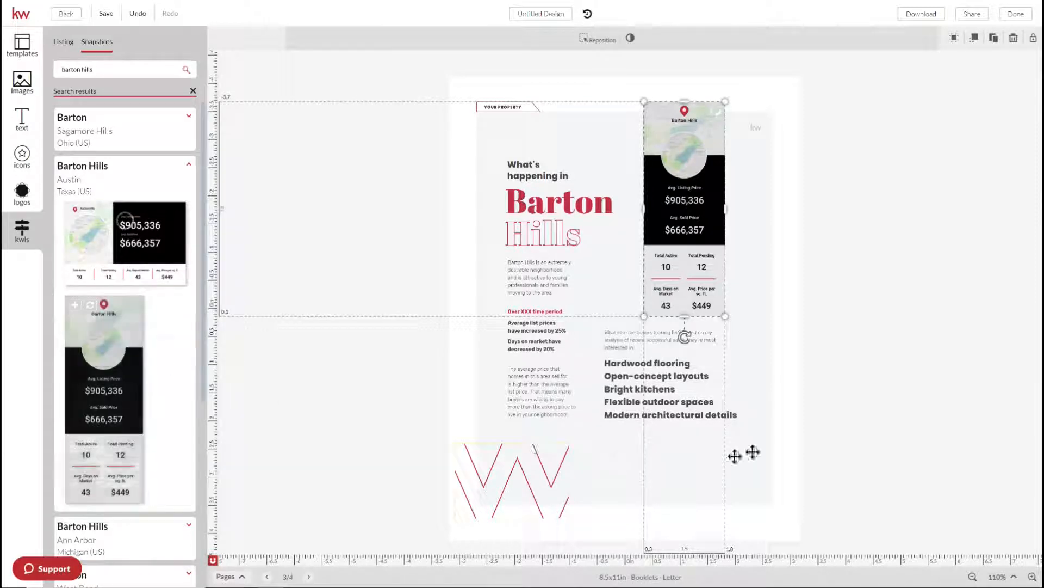
{"action": "left_click", "coordinate": [867, 443]}
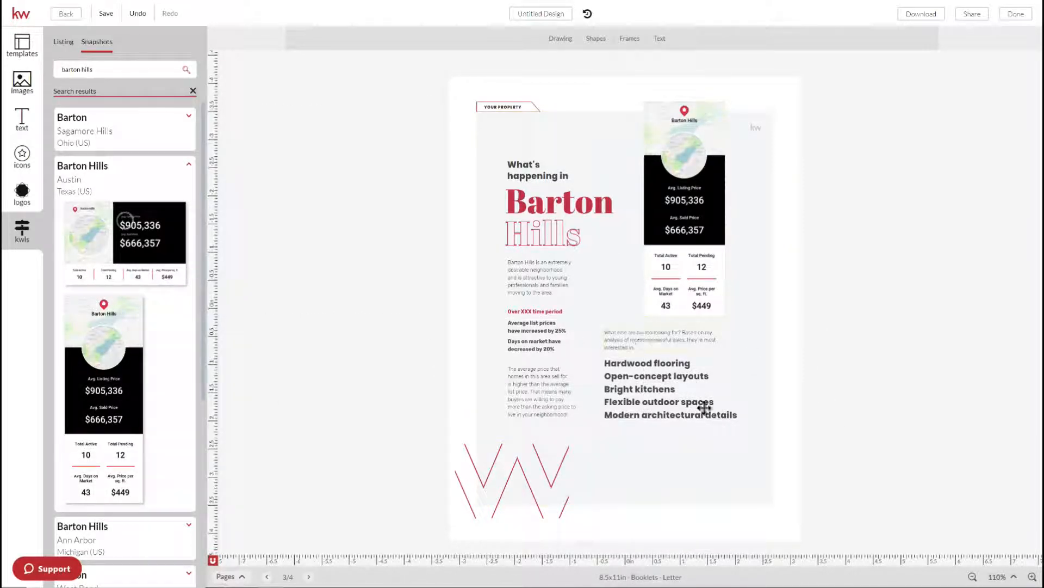
{"action": "left_click", "coordinate": [531, 275]}
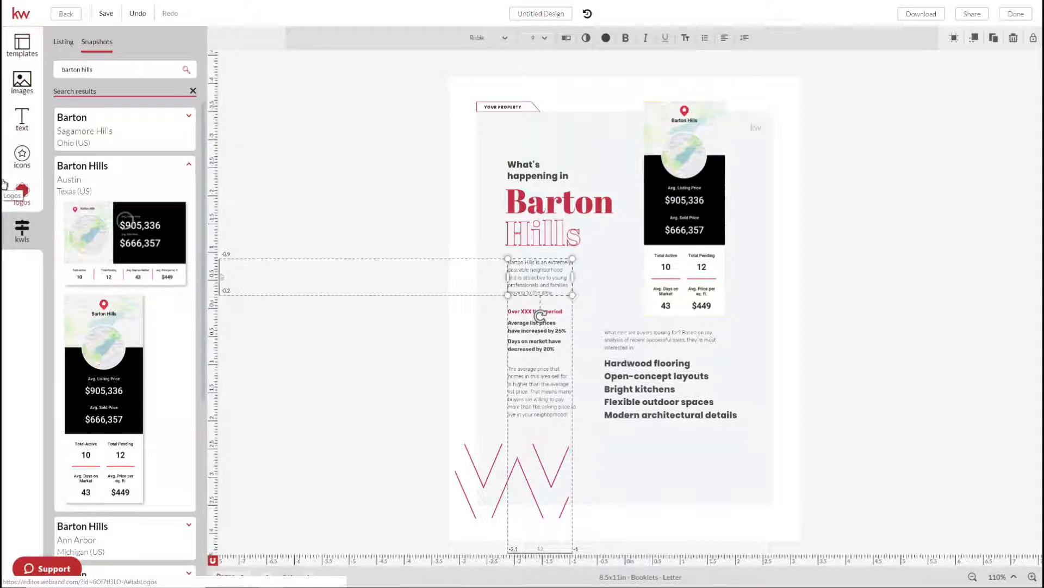
{"action": "key", "text": "super+Tab"}
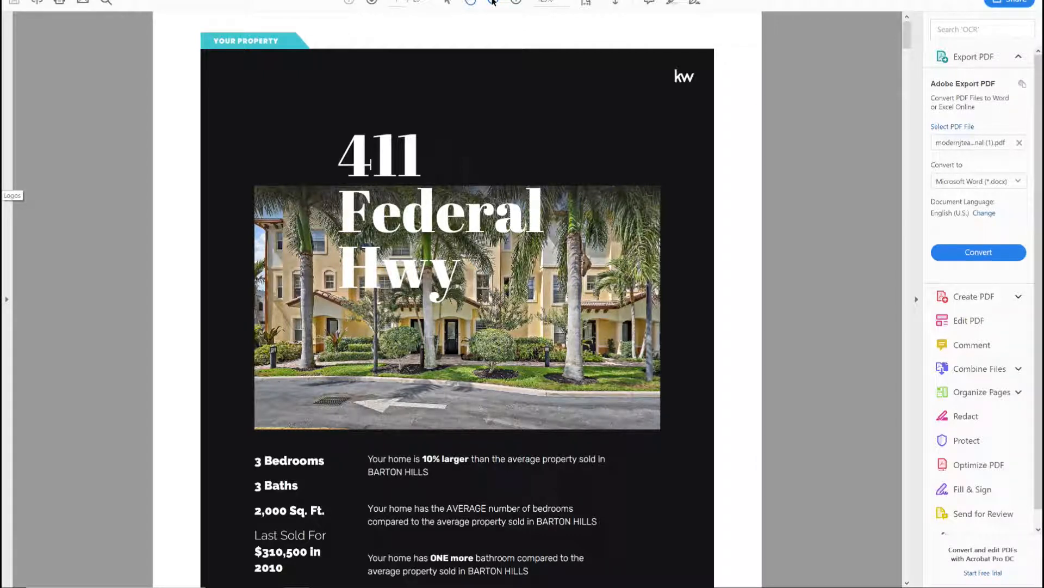
Zoom out in Acrobat and use page thumbnails to go to the teal page 2 contents page
{"action": "left_click", "coordinate": [492, 2]}
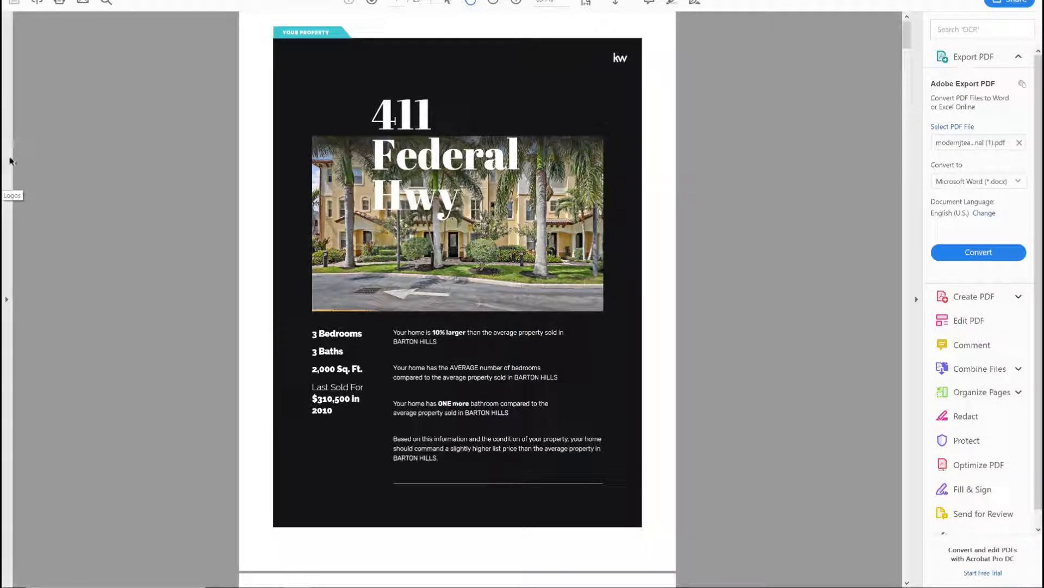
{"action": "left_click", "coordinate": [3, 136]}
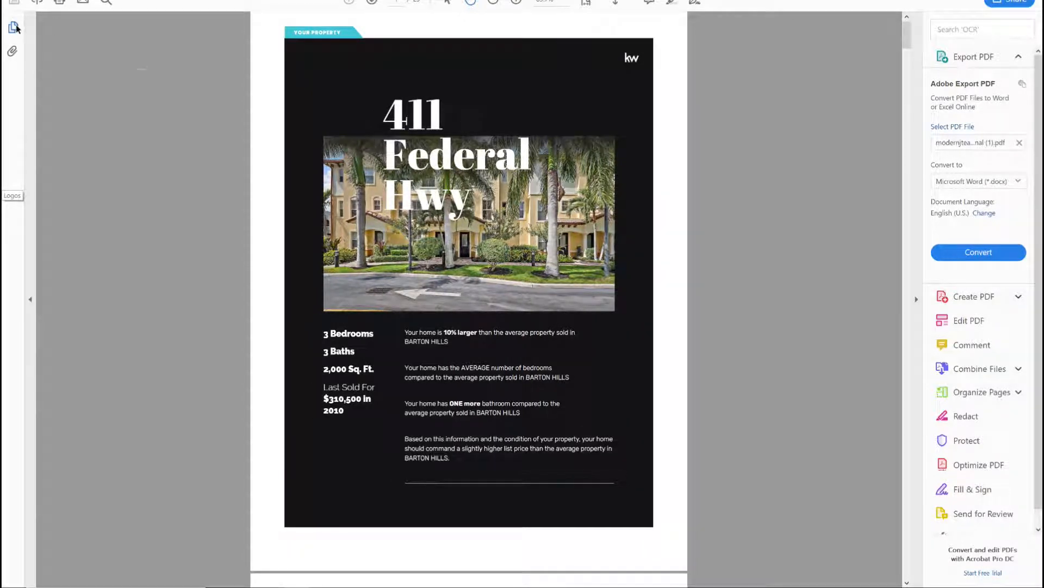
{"action": "left_click", "coordinate": [13, 26]}
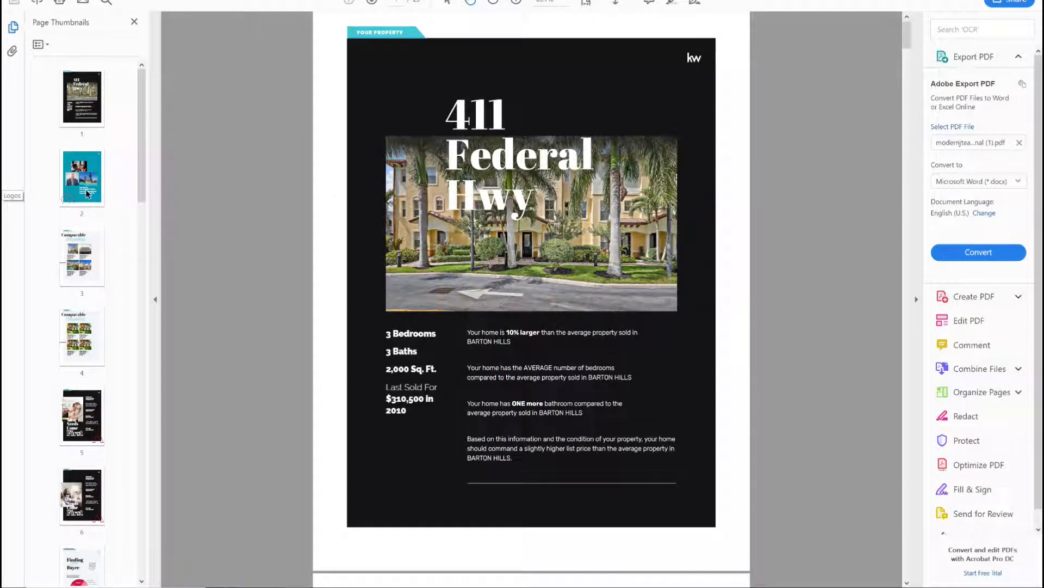
{"action": "left_click", "coordinate": [87, 193]}
{"action": "left_click", "coordinate": [86, 193]}
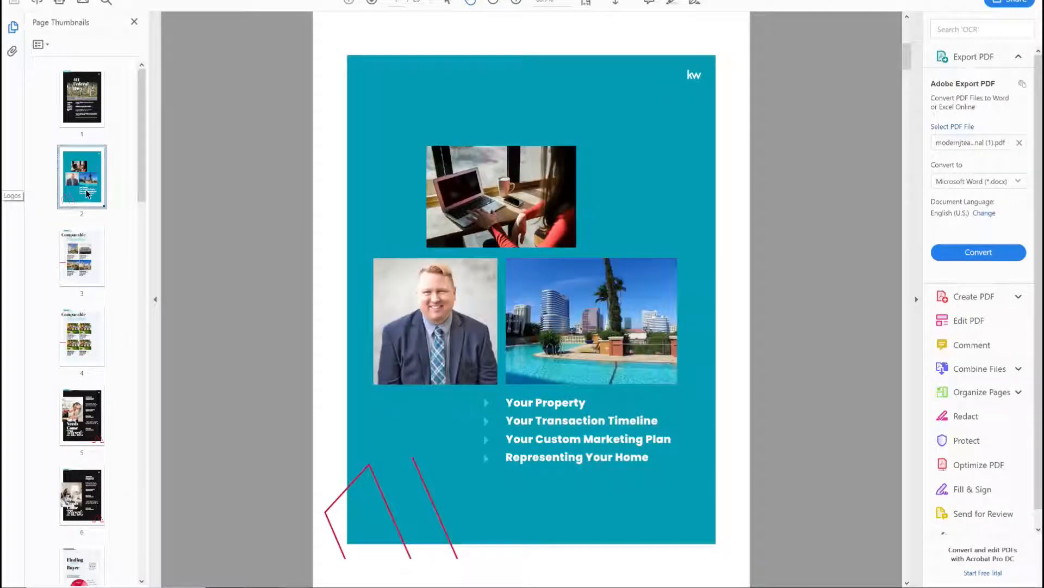